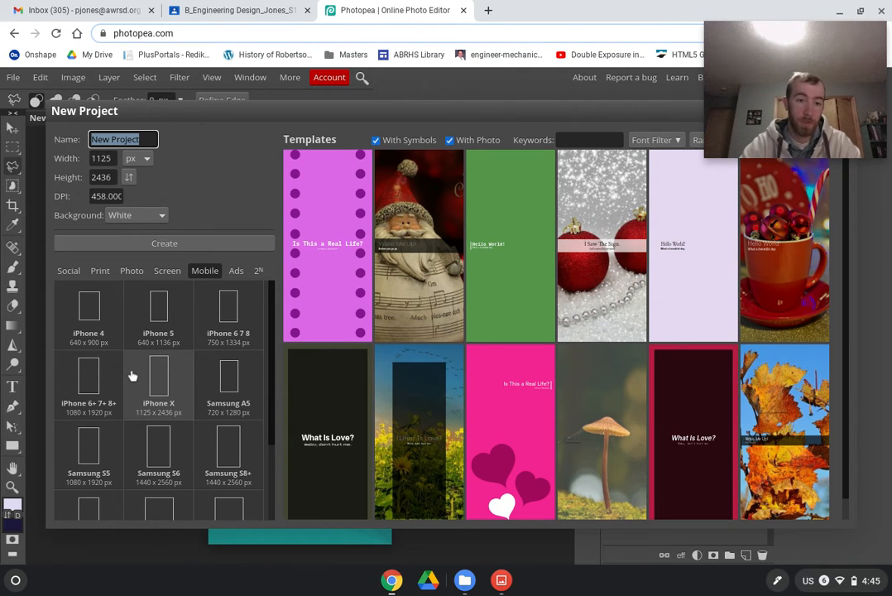
Step: Look through the phone and tablet size presets available for a new mobile project
scroll(166, 393, down, 1)
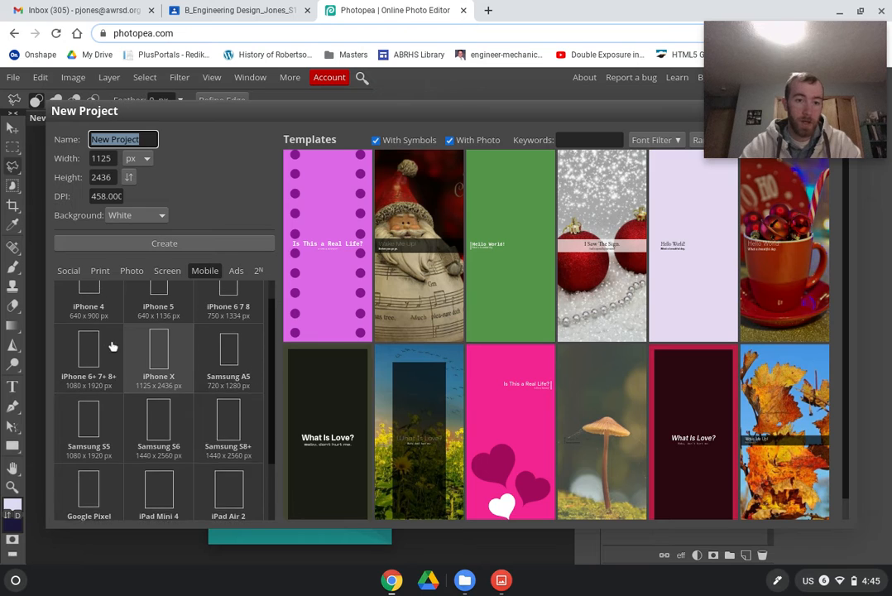
scroll(166, 342, up, 1)
scroll(217, 346, down, 2)
scroll(184, 379, down, 1)
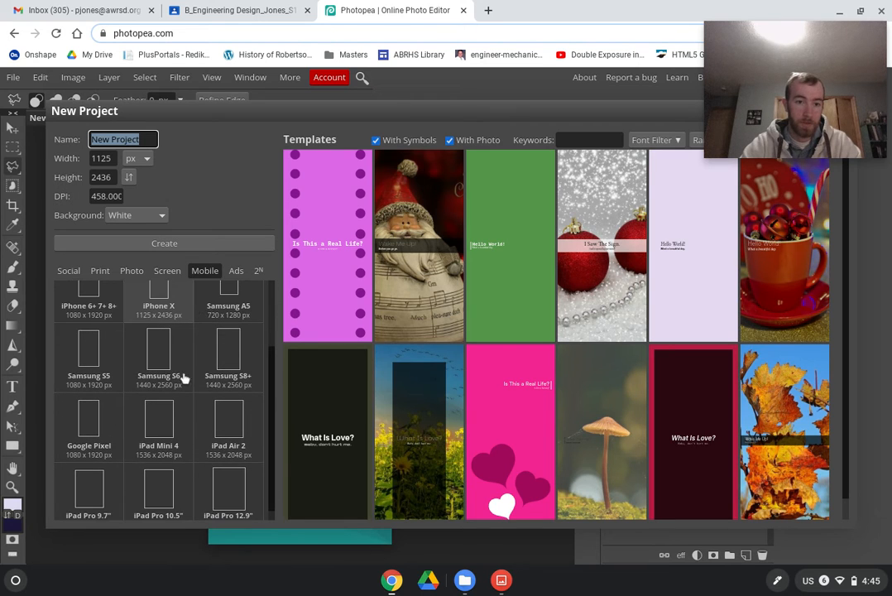
scroll(165, 410, down, 1)
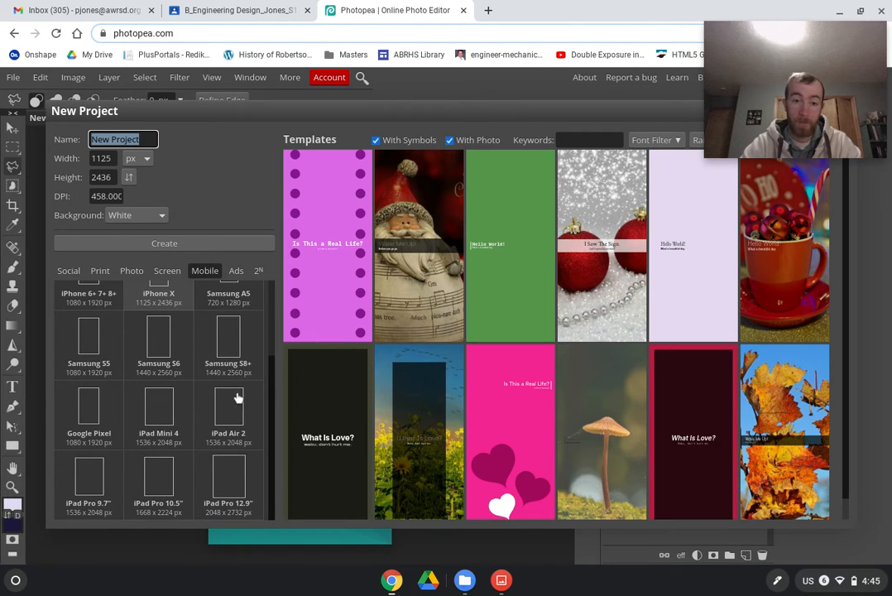
scroll(211, 387, up, 1)
scroll(206, 381, up, 3)
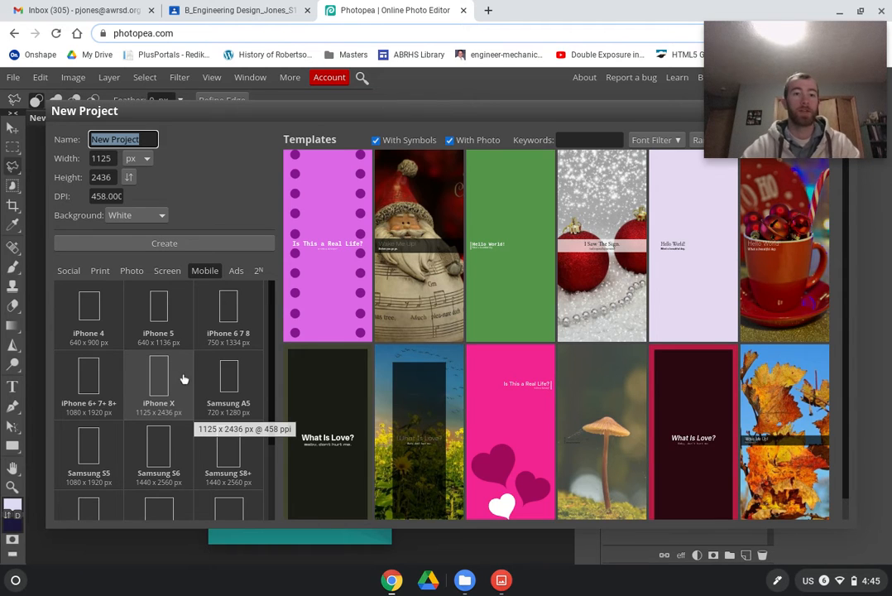
Step: Create a new iPhone X project named Geometric Background, 1125 x 2436 px with a white background
drag(147, 141, 134, 151)
key(BackSpace)
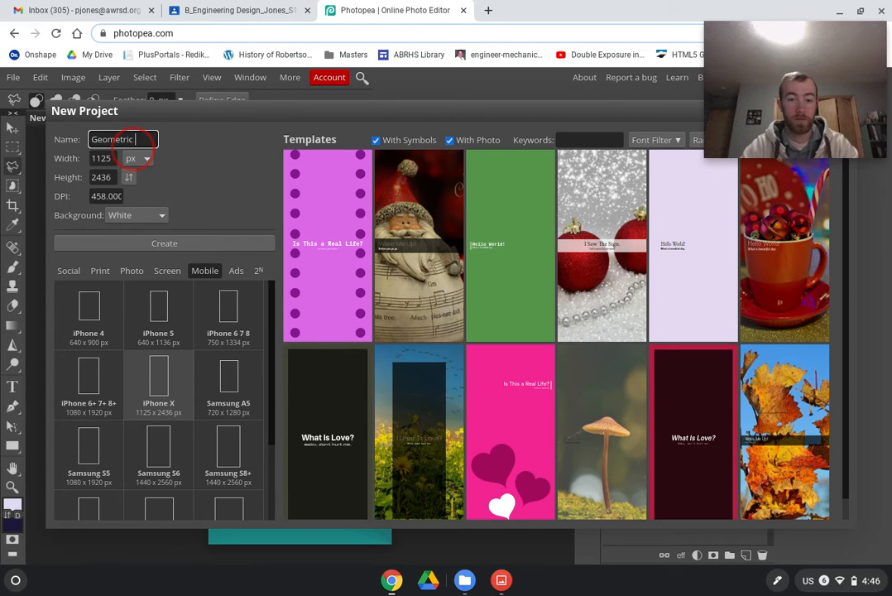
text(Geometric Background)
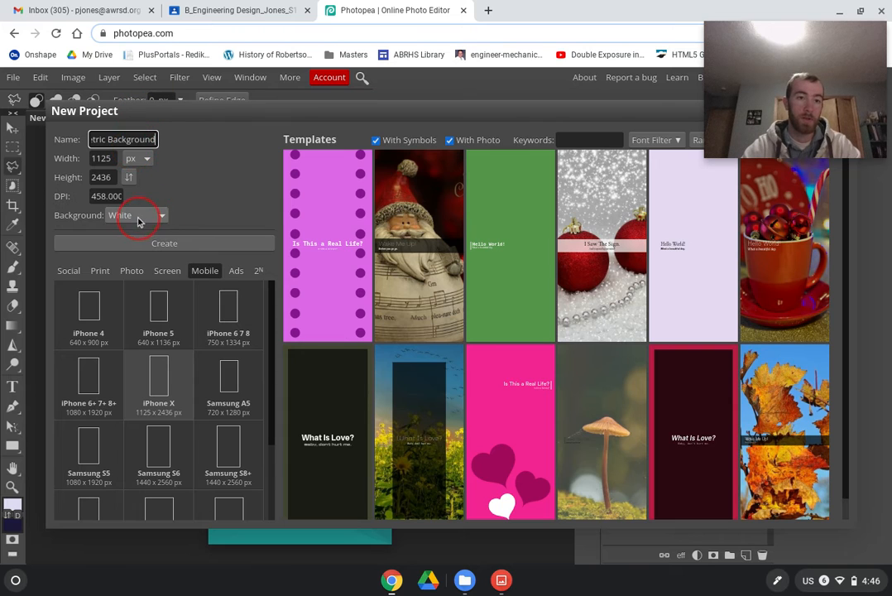
click(166, 243)
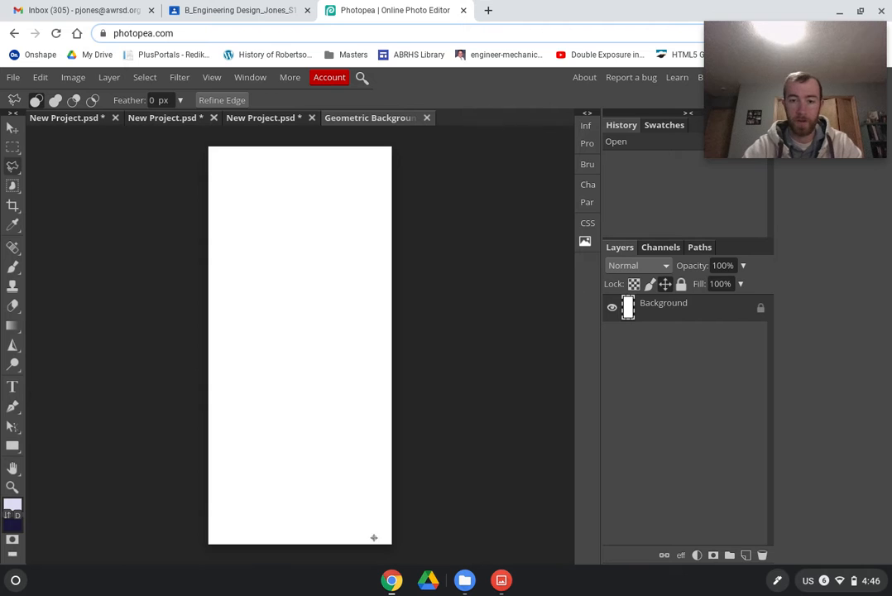
Step: Add a Gradient Fill layer above the white background
click(696, 555)
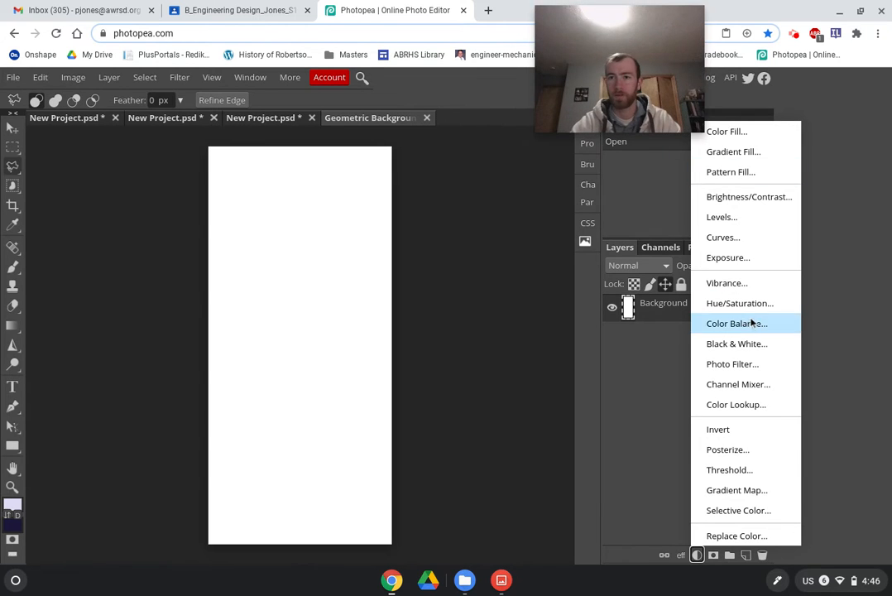
click(749, 152)
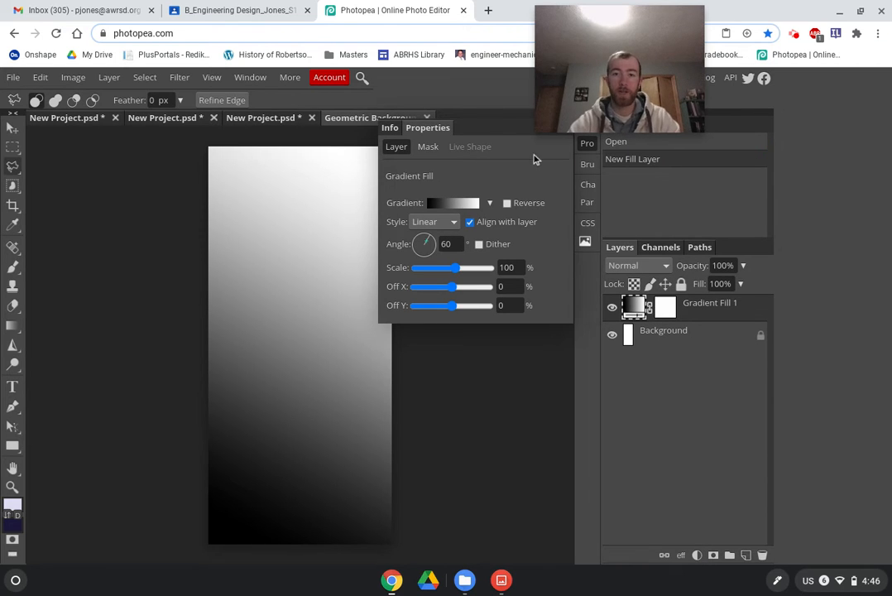
mouse_move(579, 77)
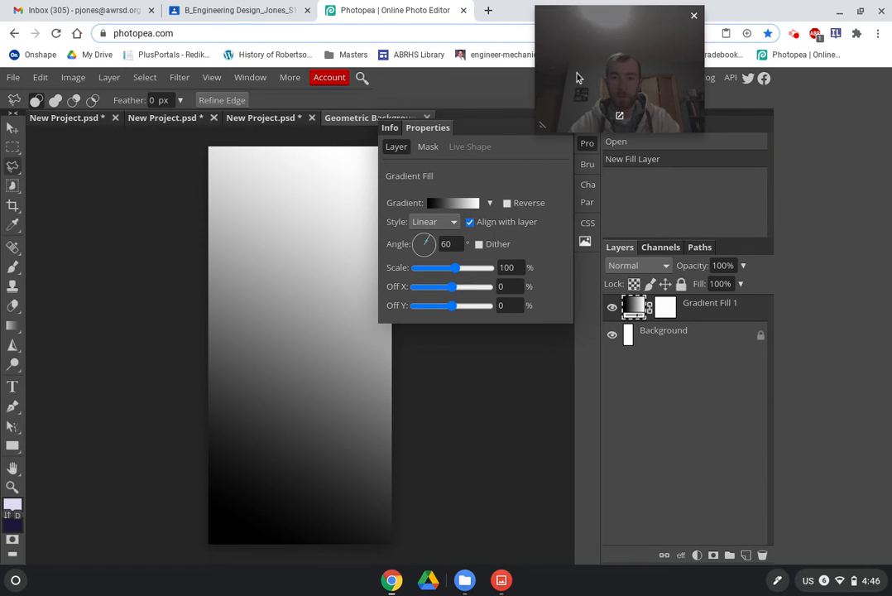
Step: Try the Radial, Angle, Reflected and Diamond styles on the gradient fill and return it to Linear
click(445, 225)
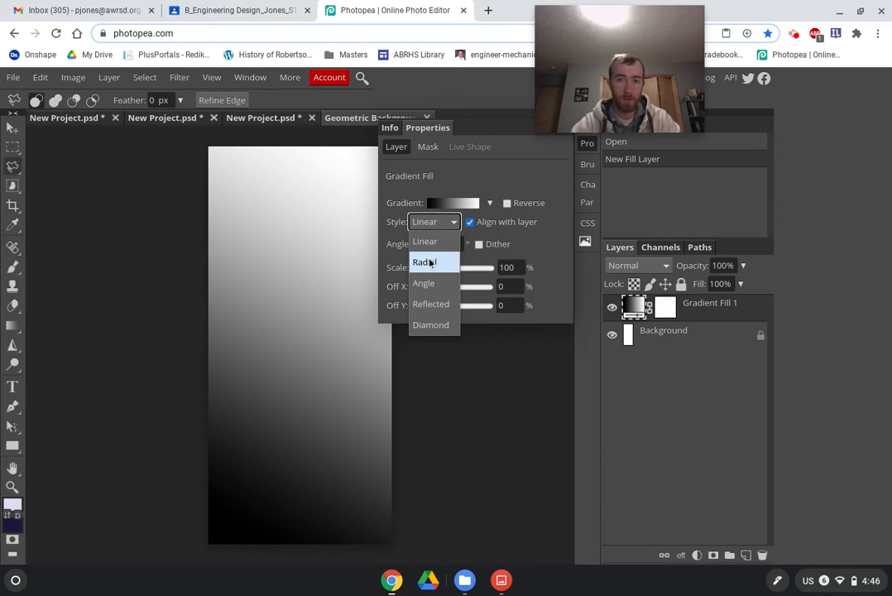
click(429, 262)
click(439, 222)
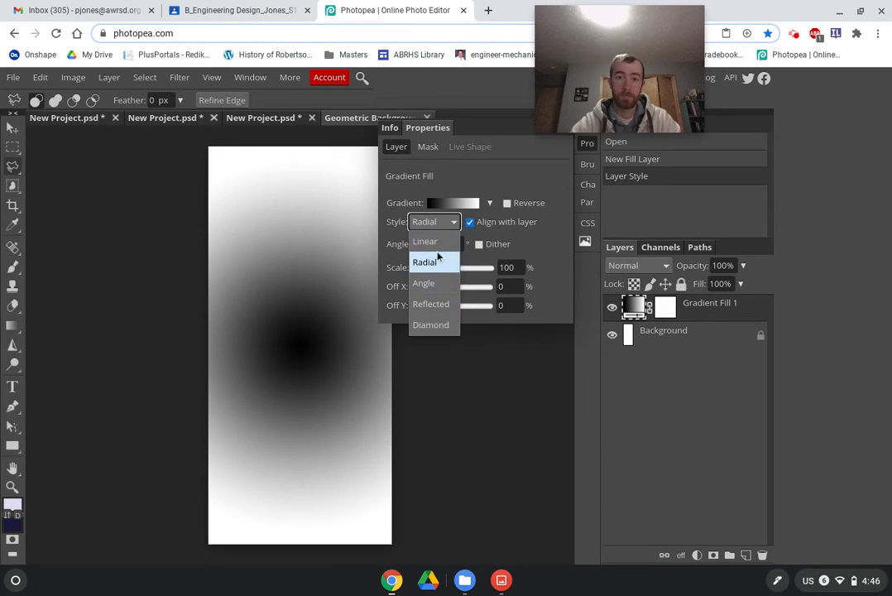
click(427, 283)
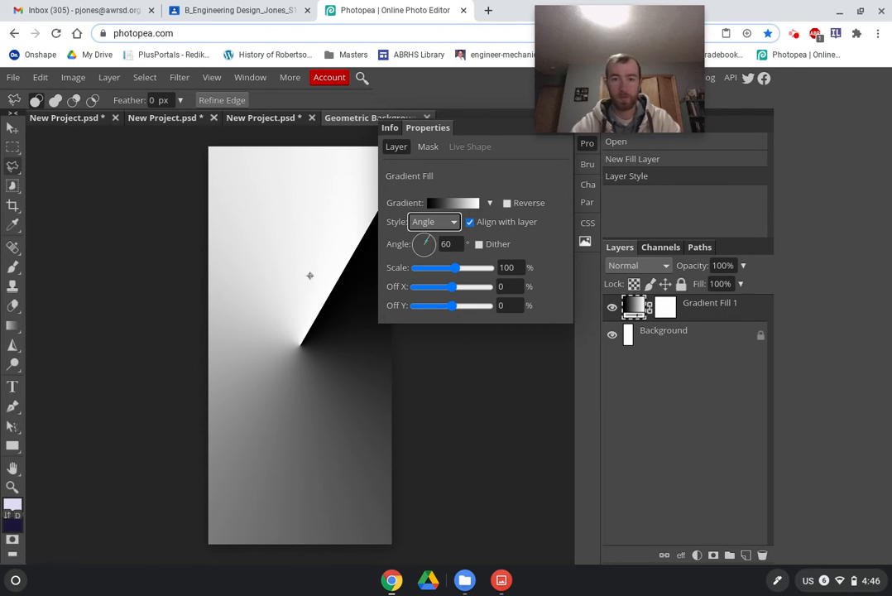
click(443, 222)
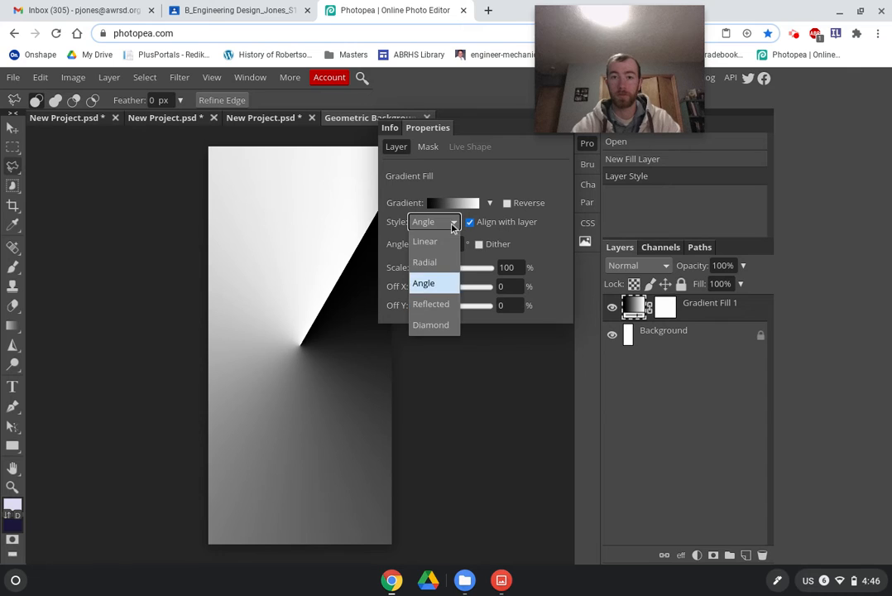
click(441, 313)
click(434, 222)
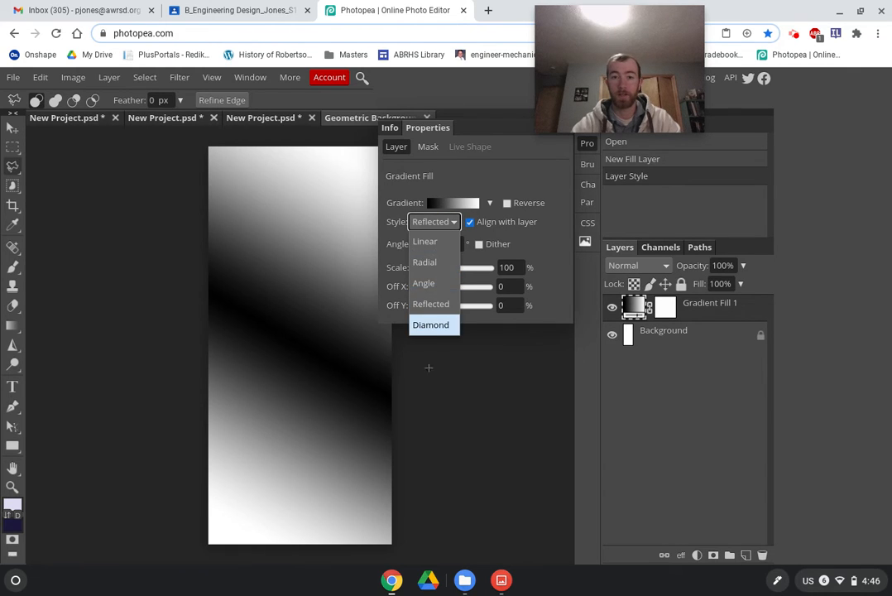
click(434, 324)
click(434, 222)
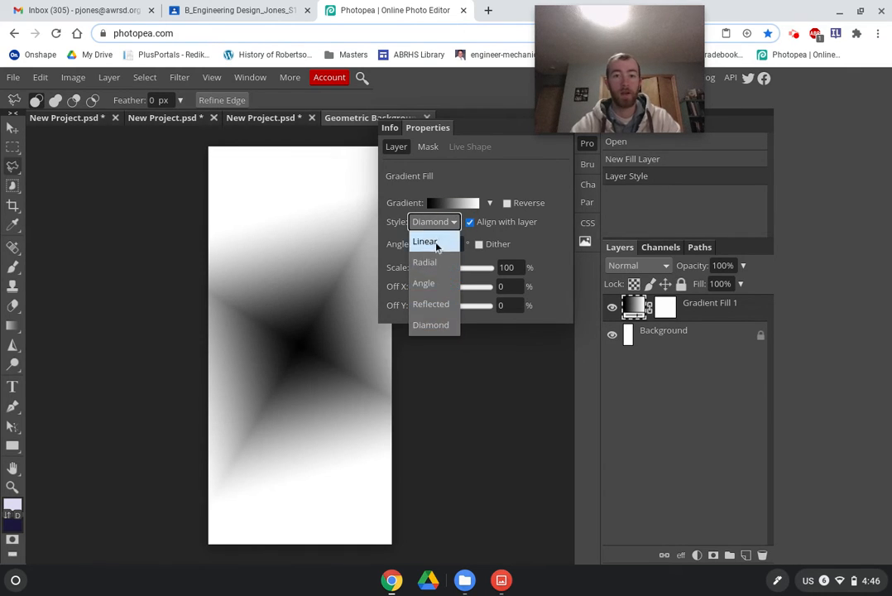
click(436, 241)
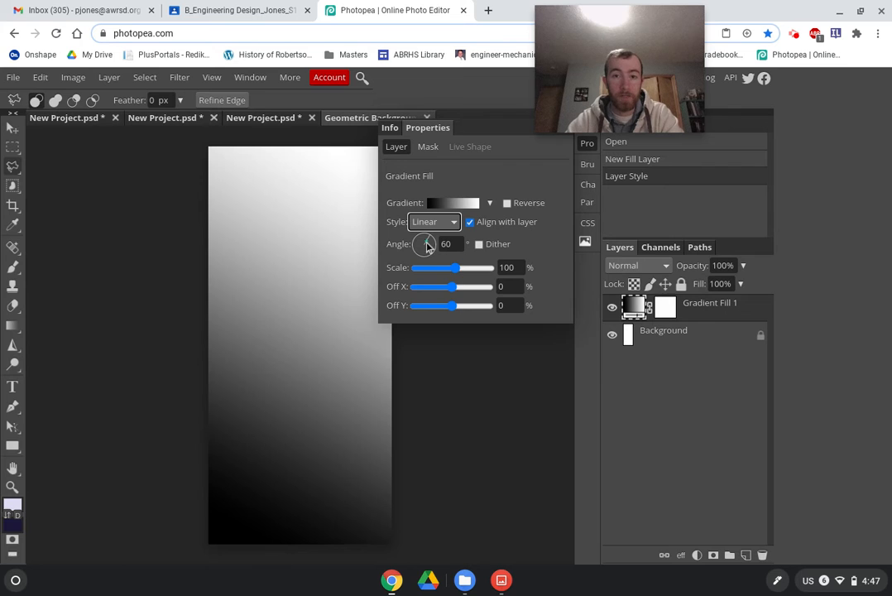
Step: Set the linear gradient fill's angle to 46°, its scale to 129% and its X offset to -7%
mouse_move(428, 247)
mouse_down()
mouse_move(423, 241)
mouse_move(413, 257)
mouse_up()
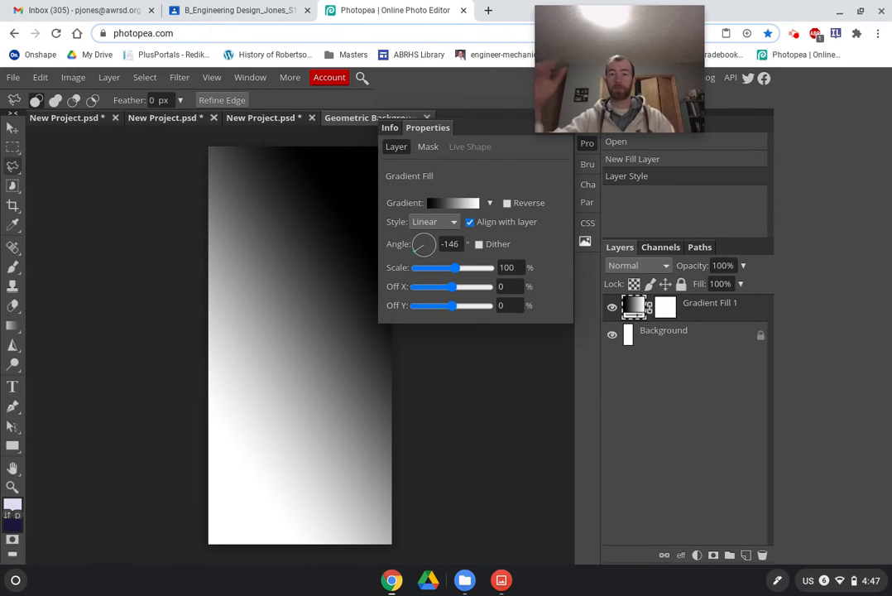
drag(423, 243, 434, 241)
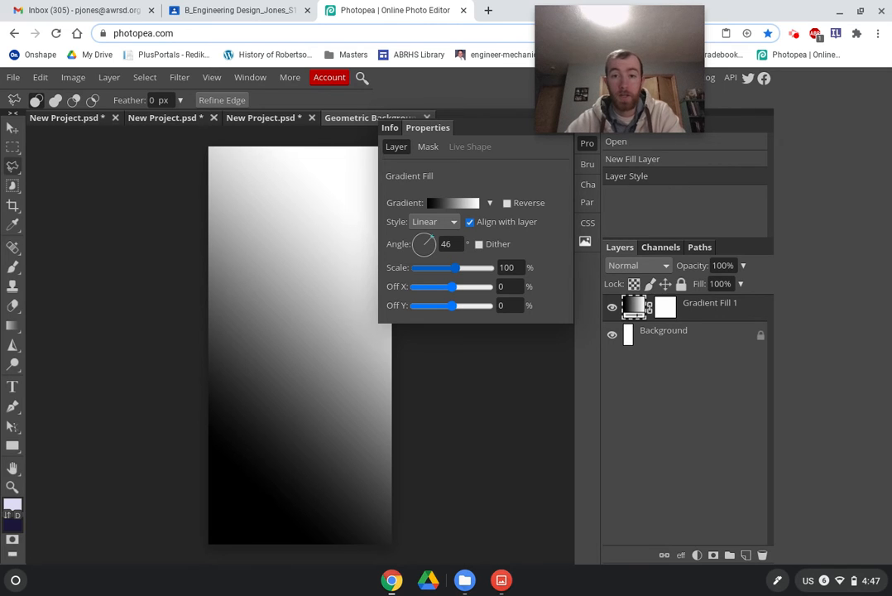
click(456, 272)
drag(456, 274, 418, 276)
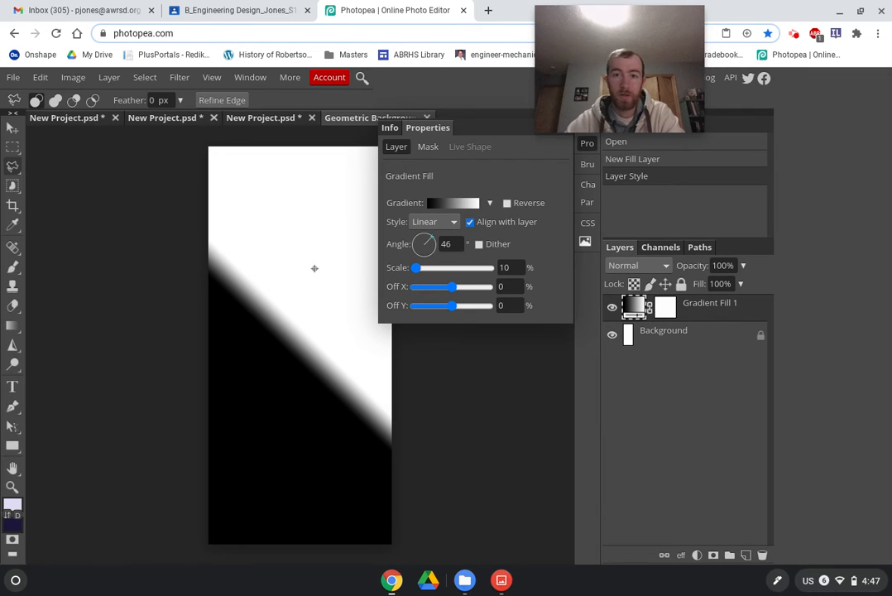
drag(417, 268, 465, 265)
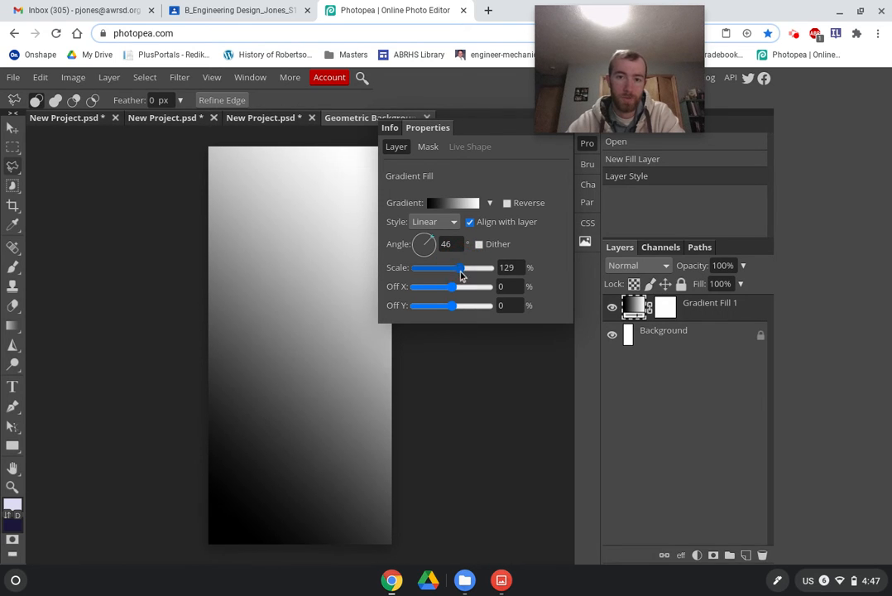
mouse_move(454, 293)
mouse_down()
mouse_move(447, 289)
mouse_move(472, 290)
mouse_move(455, 287)
mouse_up()
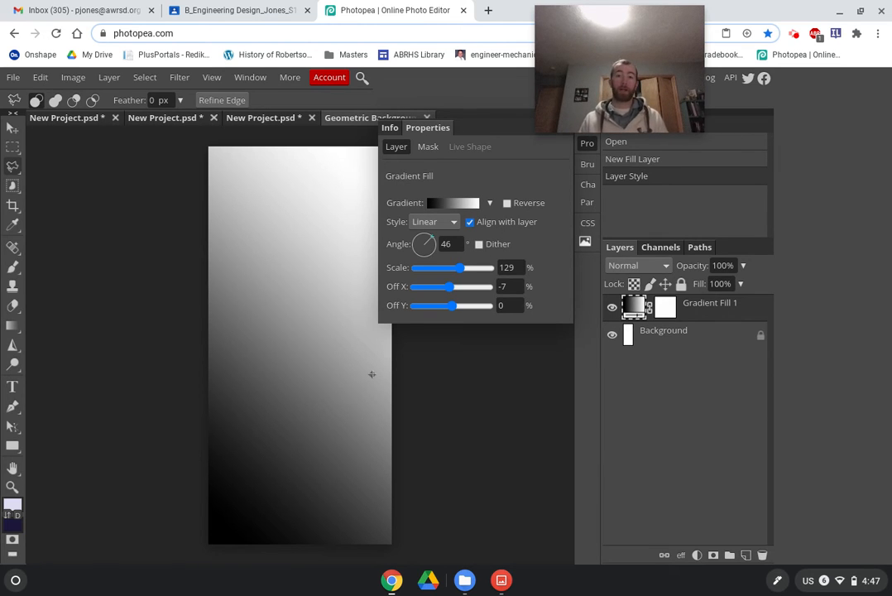
Step: Edit the gradient and change its starting black colour stop to red cf203e
click(454, 203)
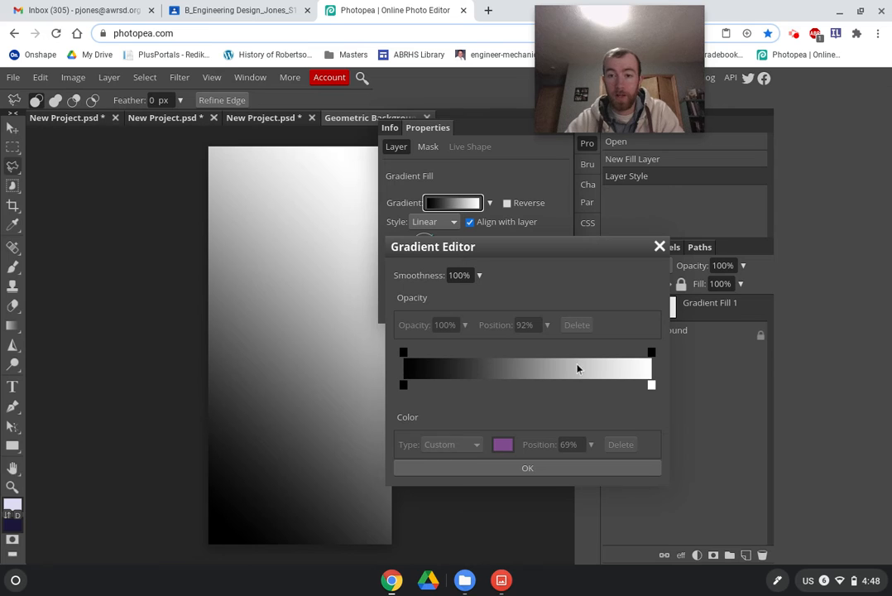
click(403, 352)
click(404, 385)
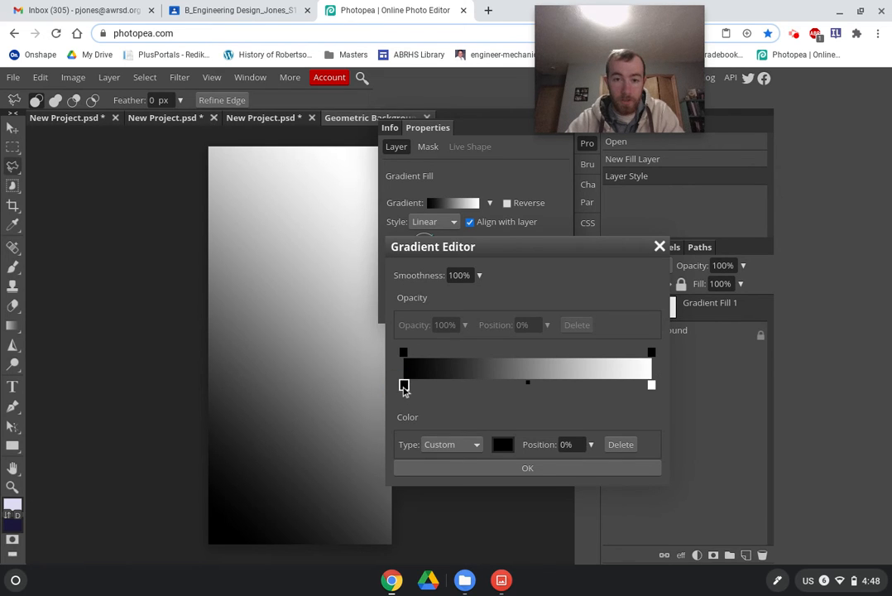
click(500, 446)
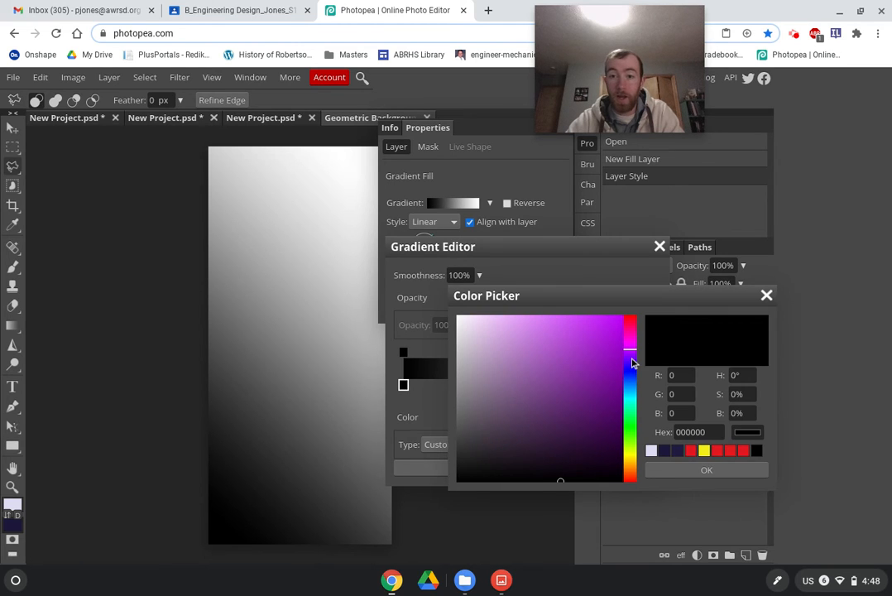
drag(633, 354, 634, 454)
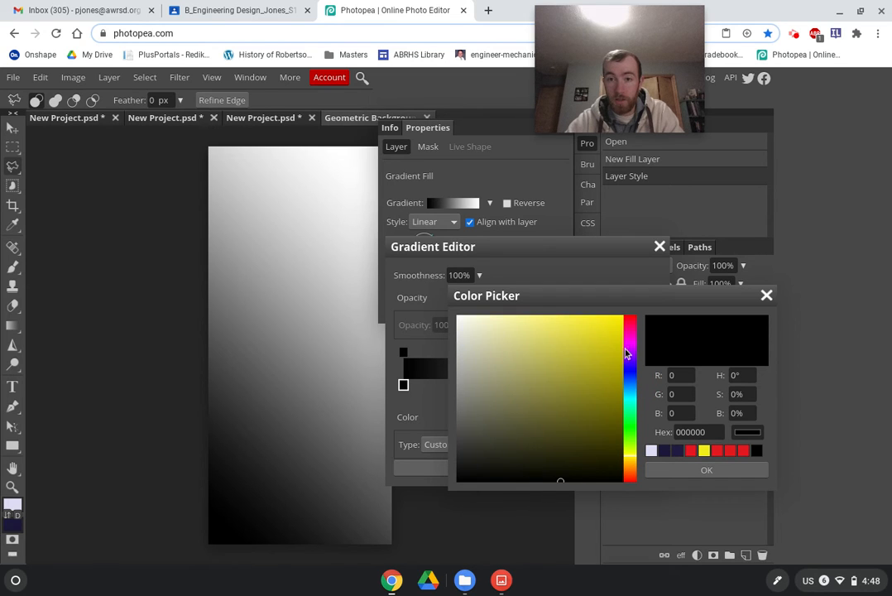
click(598, 346)
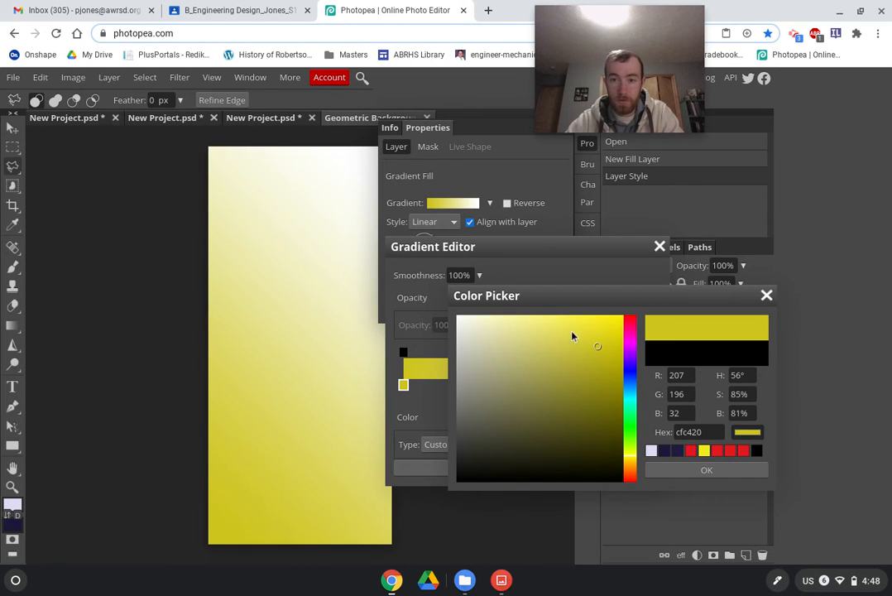
click(630, 325)
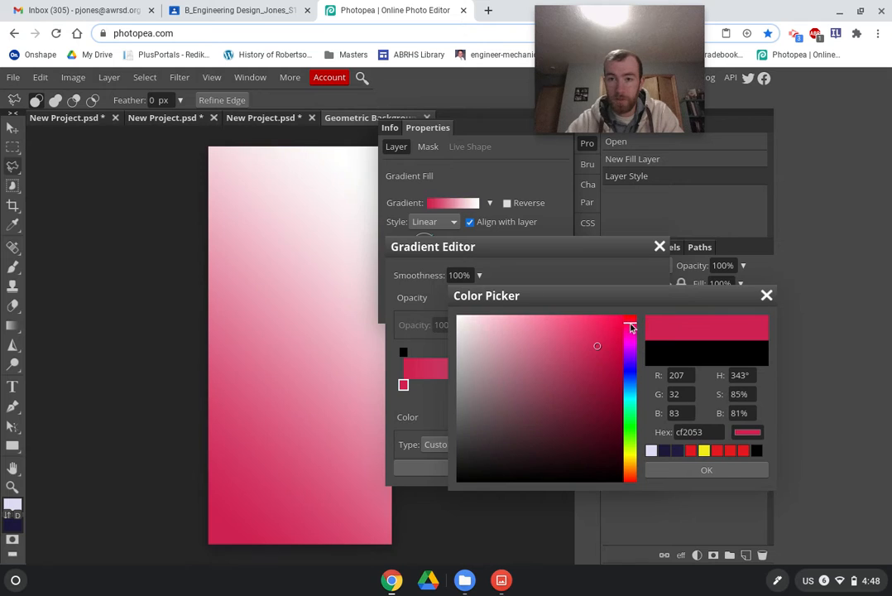
click(630, 319)
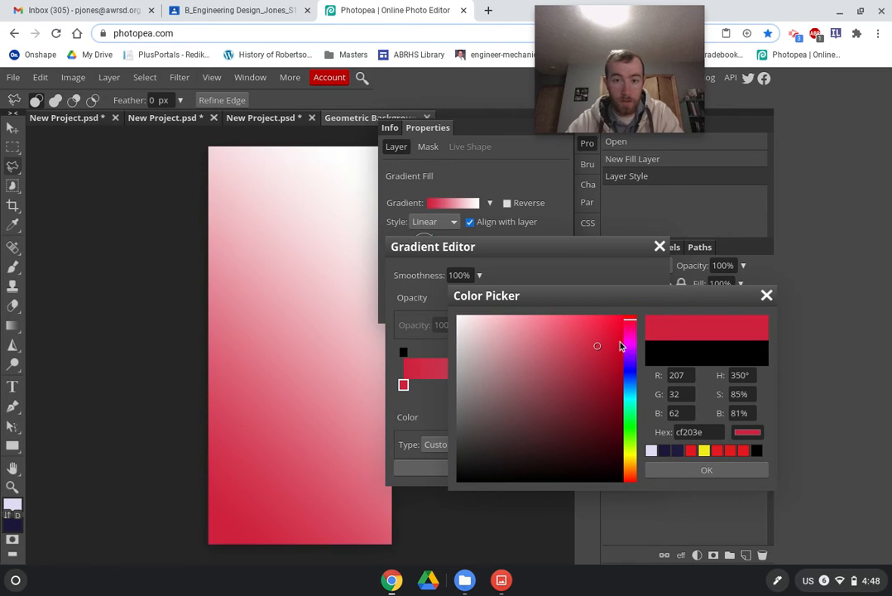
click(679, 472)
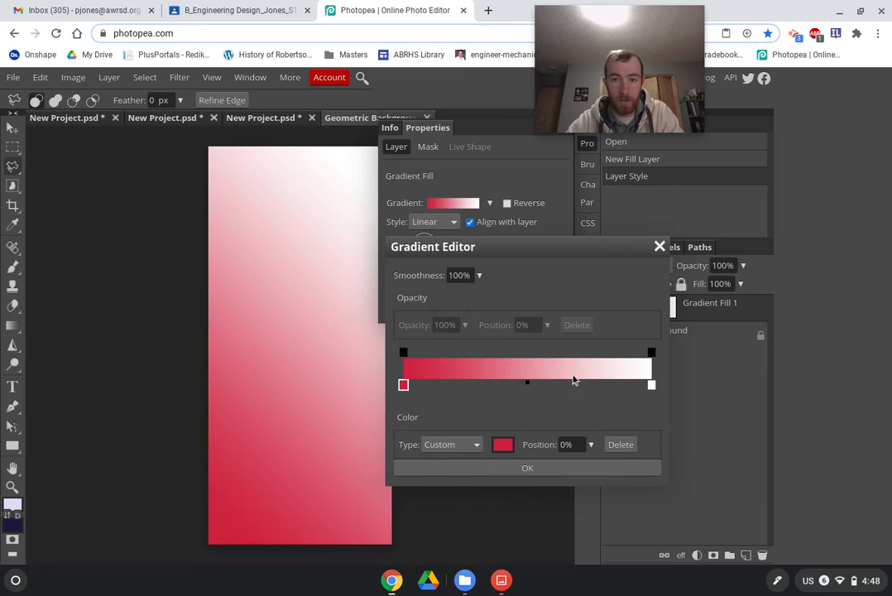
Step: Change the gradient's white end colour stop to teal 3ab0be
click(503, 444)
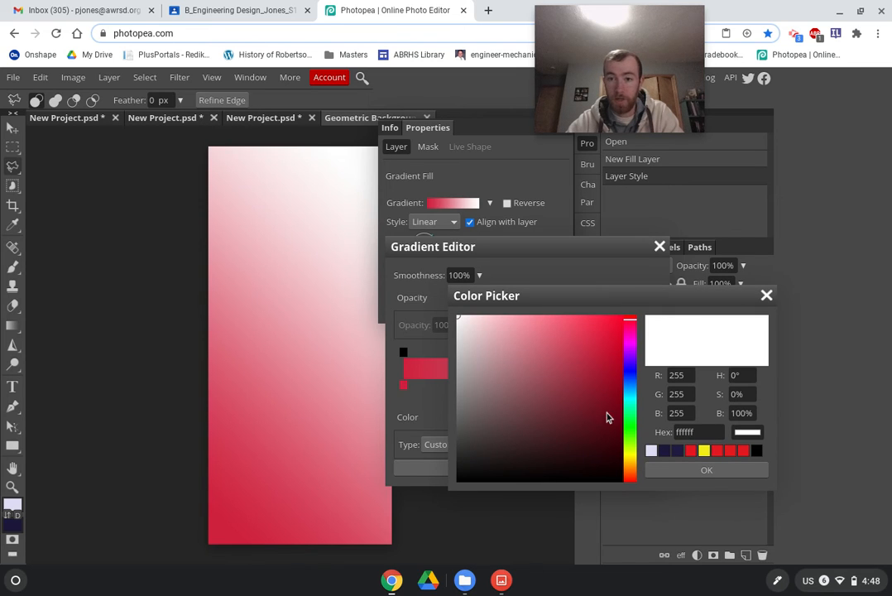
click(633, 323)
drag(635, 361, 632, 396)
click(572, 359)
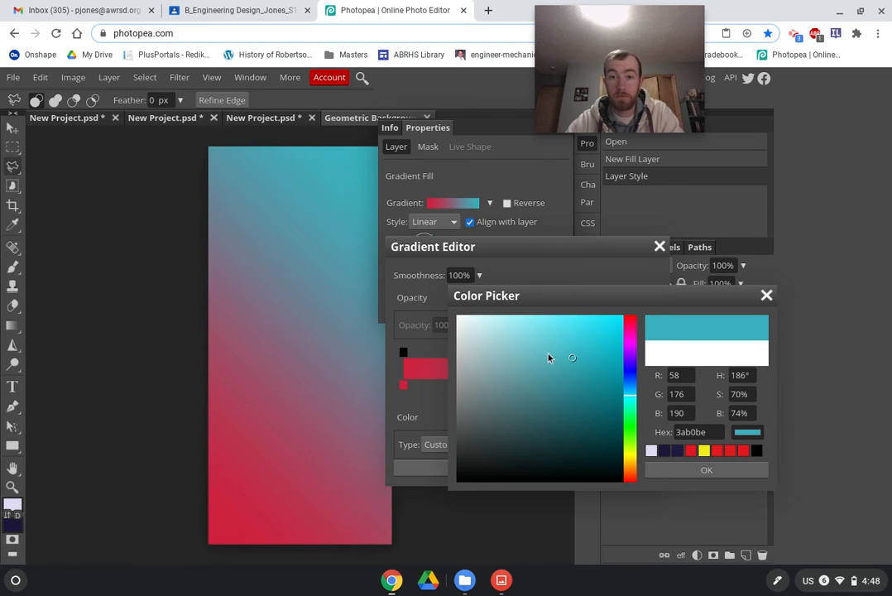
click(704, 470)
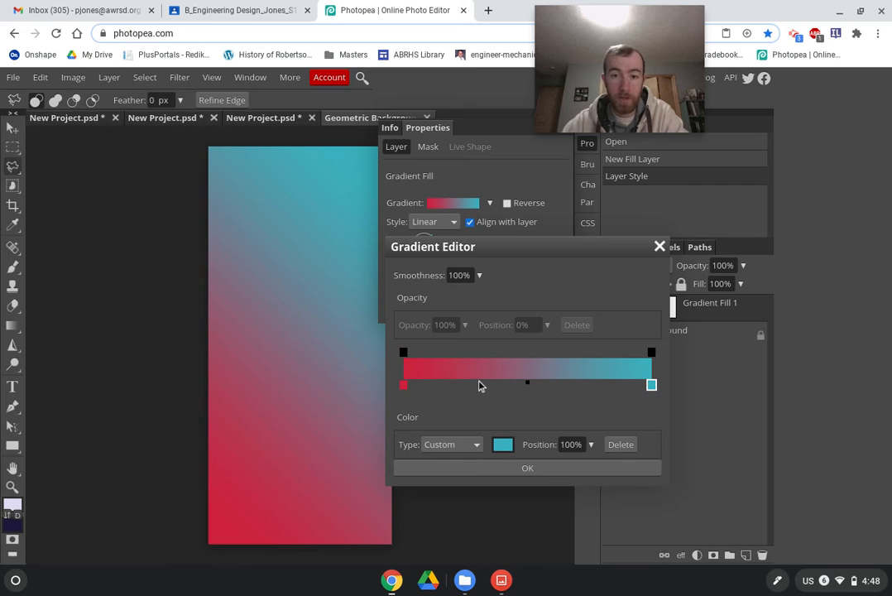
Step: Add a middle colour stop at 30% on the gradient and set its colour to purple b53ab8
click(479, 384)
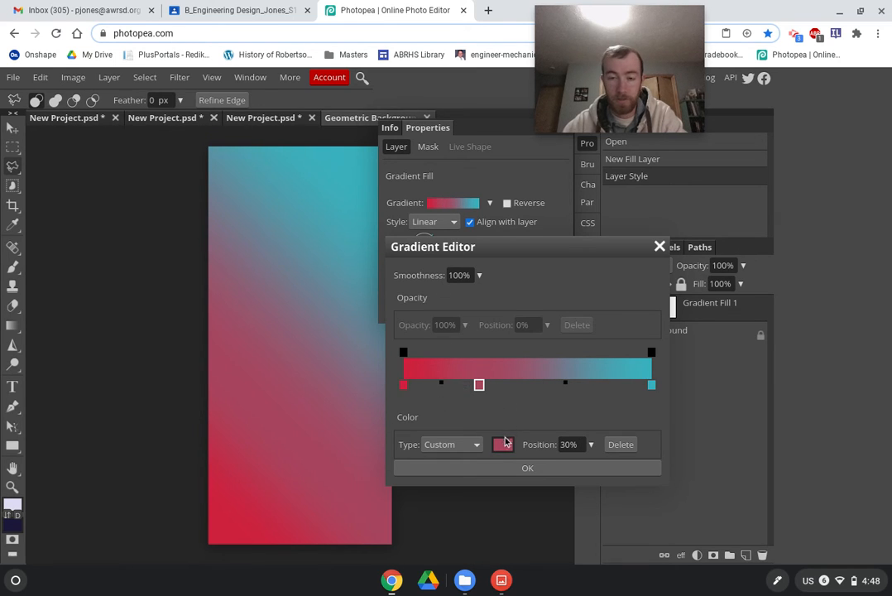
click(502, 445)
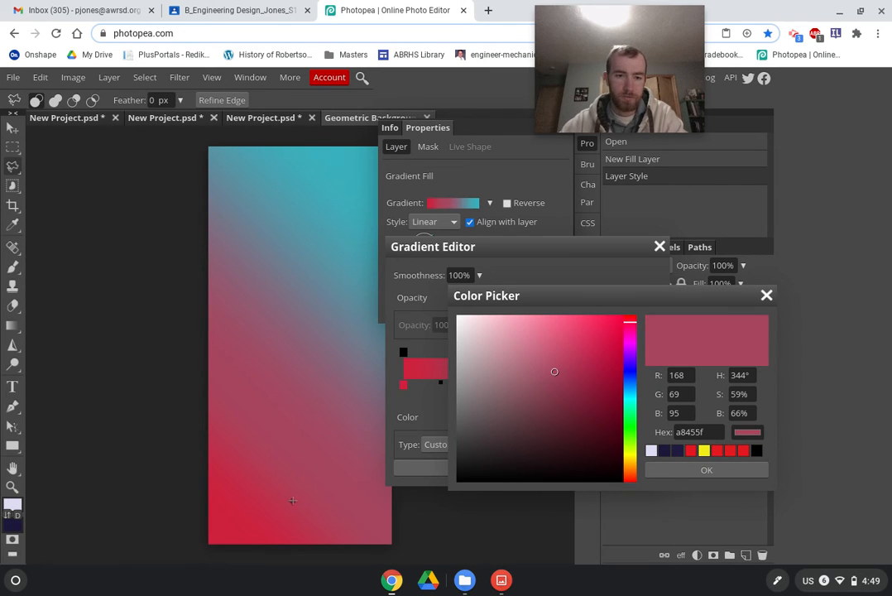
click(630, 378)
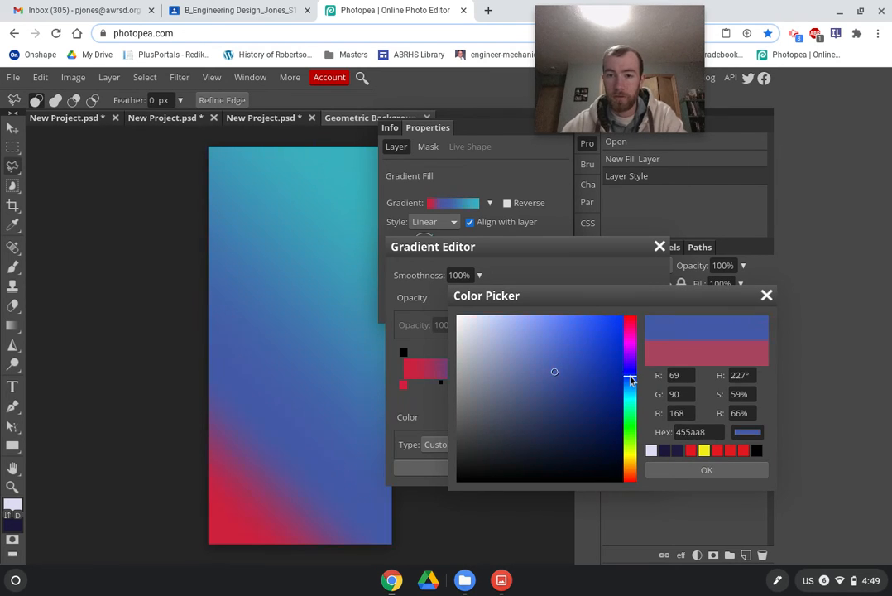
mouse_move(555, 374)
mouse_down()
mouse_move(531, 357)
mouse_move(544, 344)
mouse_up()
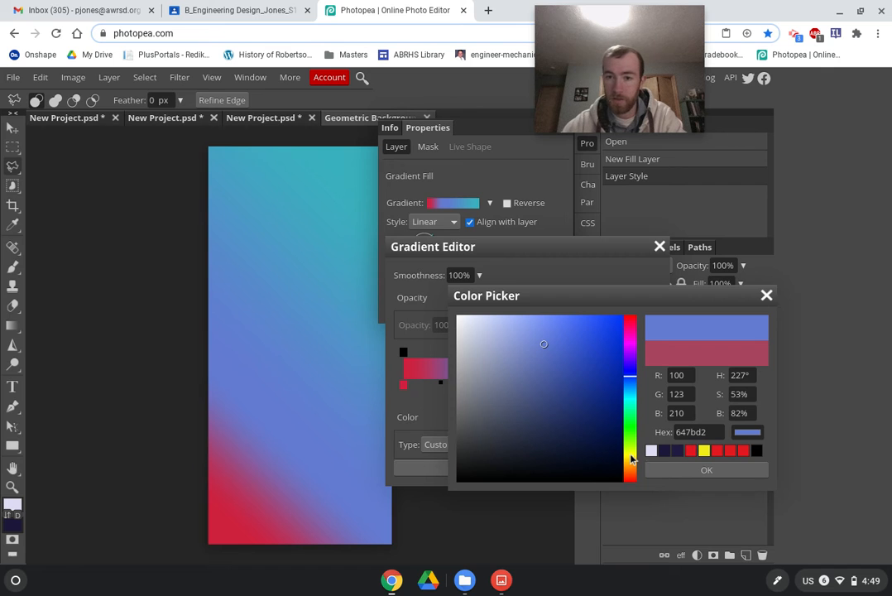
click(538, 365)
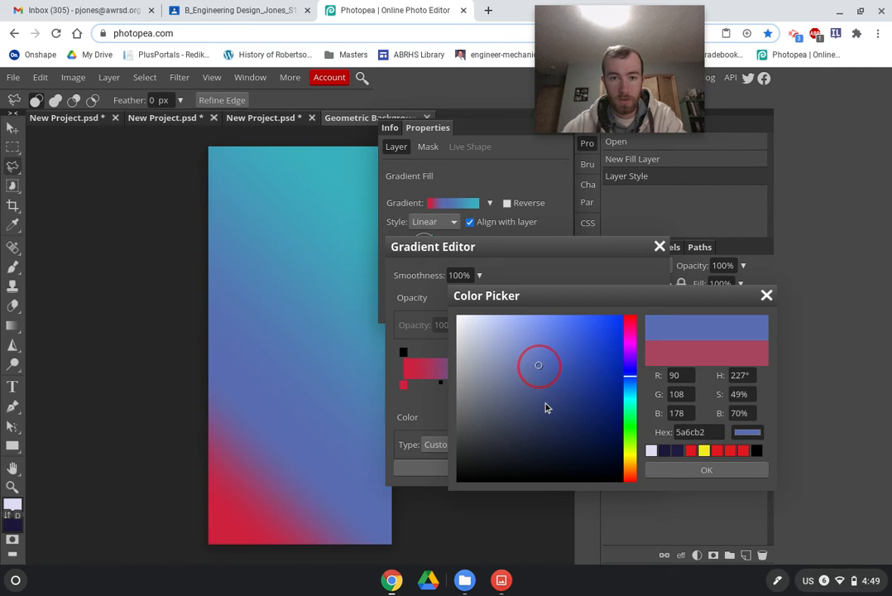
click(545, 404)
mouse_move(545, 404)
mouse_down()
mouse_move(546, 382)
mouse_move(570, 361)
mouse_up()
click(630, 343)
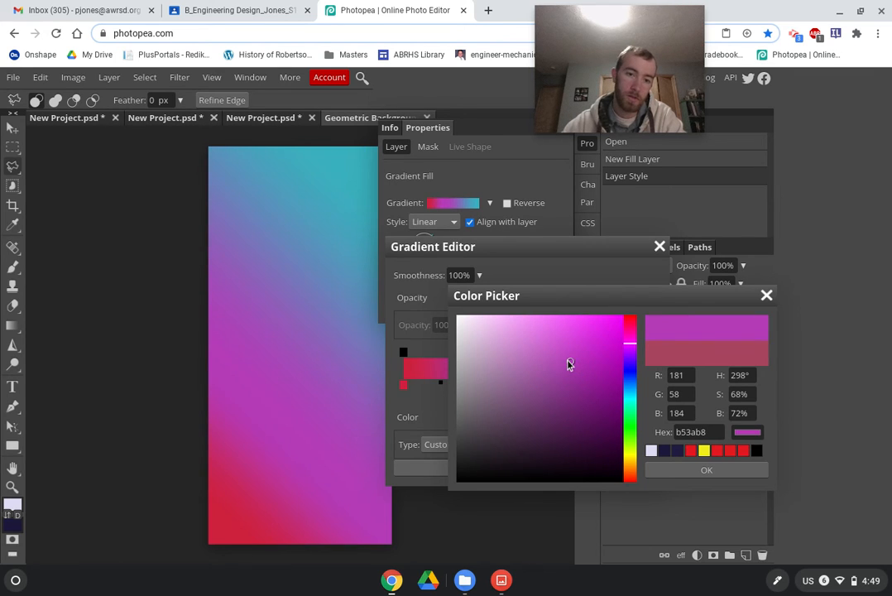
click(691, 476)
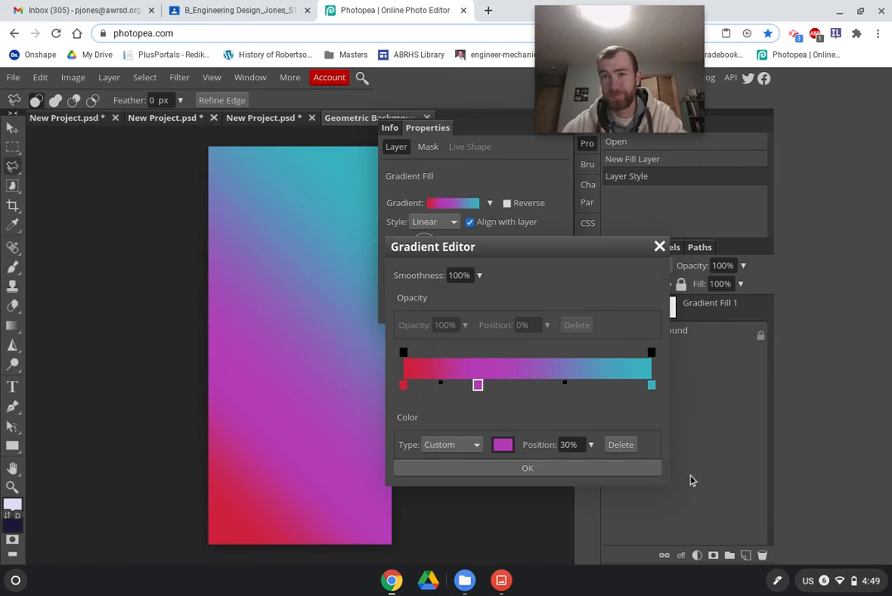
Step: Try an extra colour stop at 68% in green and yellow, then cancel the colour and delete the stop
click(571, 385)
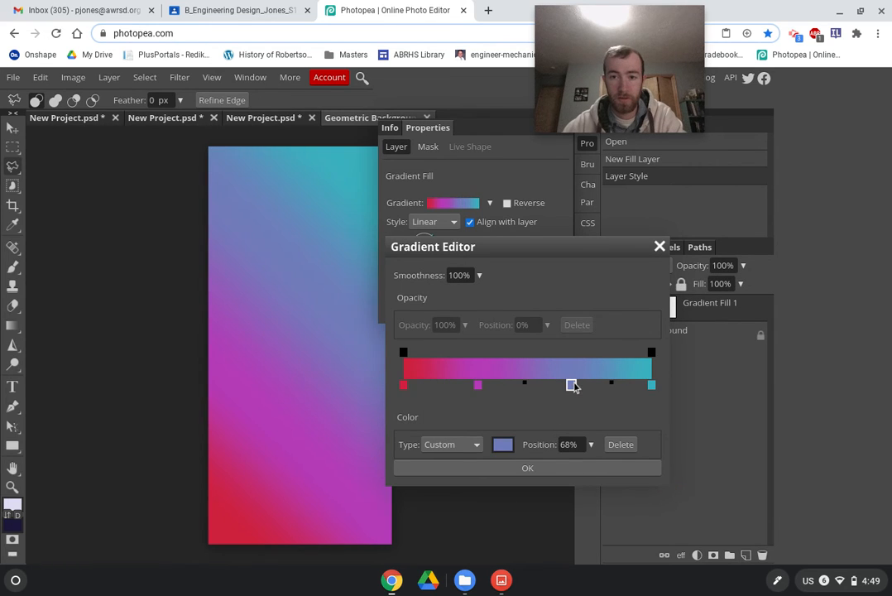
click(507, 447)
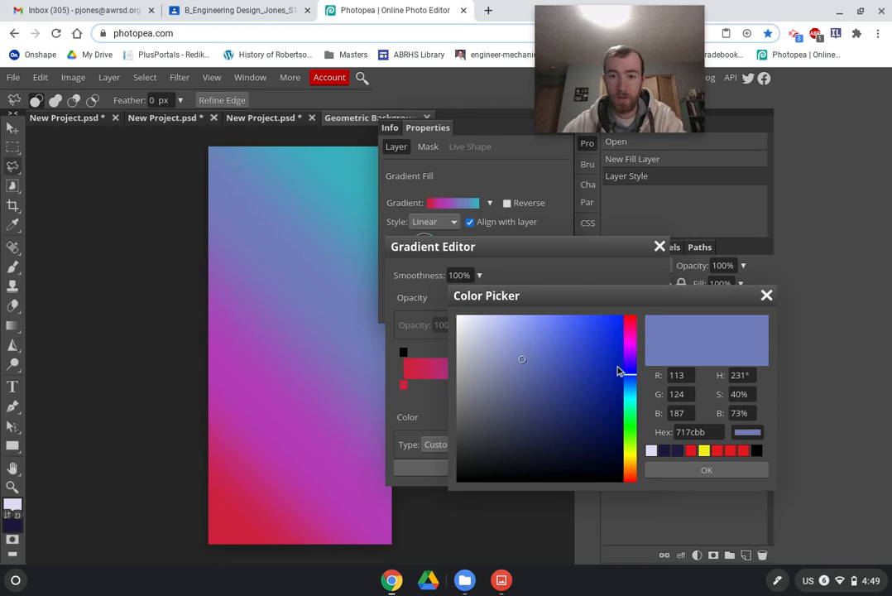
click(628, 422)
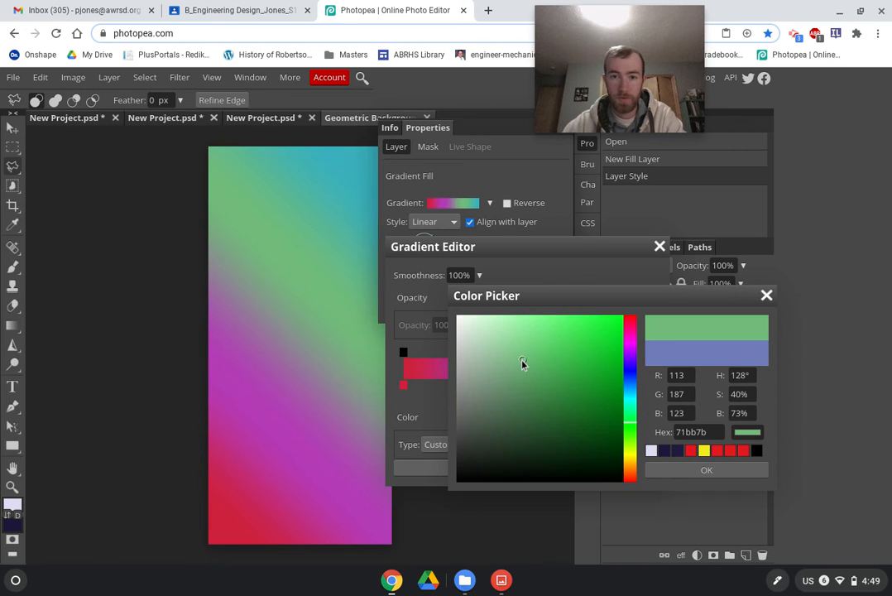
drag(522, 363, 544, 345)
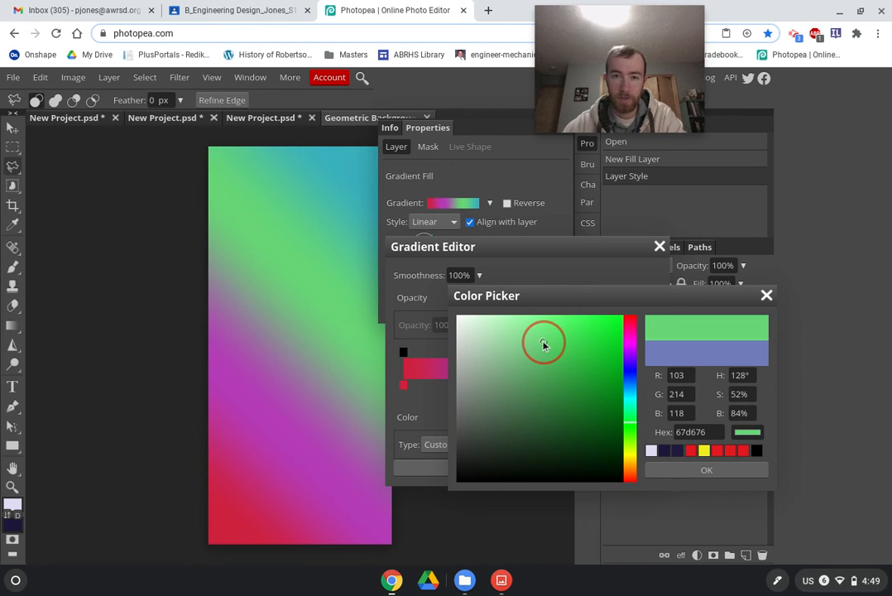
click(534, 355)
click(630, 455)
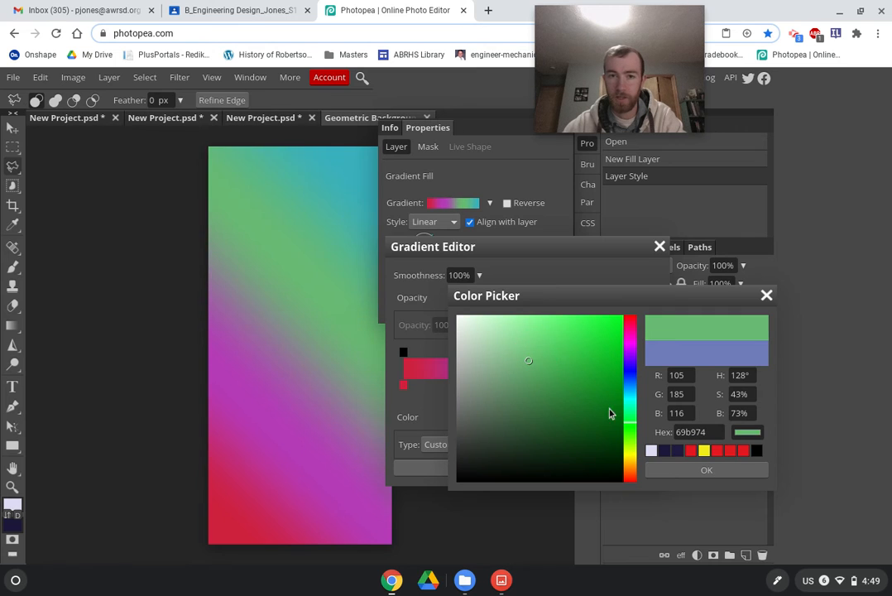
click(525, 359)
mouse_move(529, 365)
mouse_down()
mouse_move(537, 337)
mouse_move(532, 348)
mouse_up()
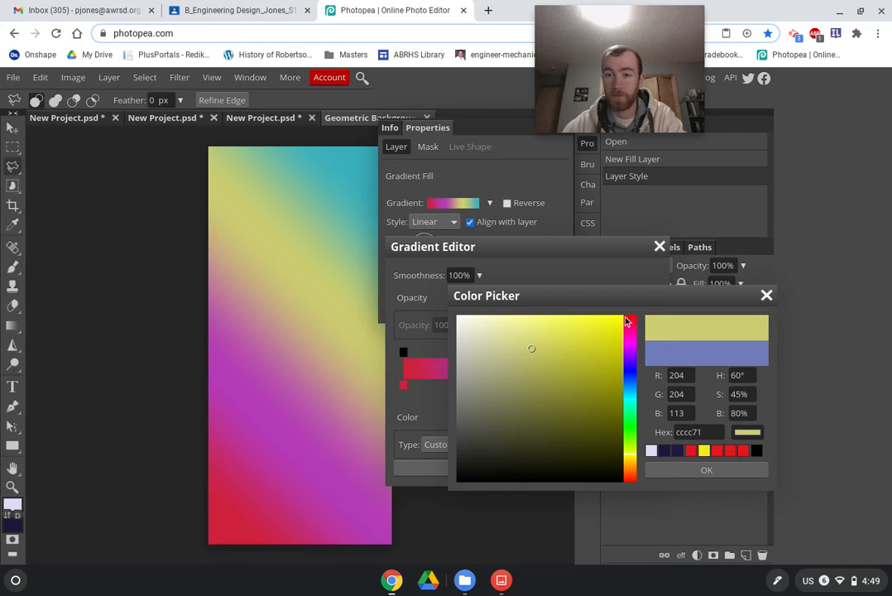
click(767, 295)
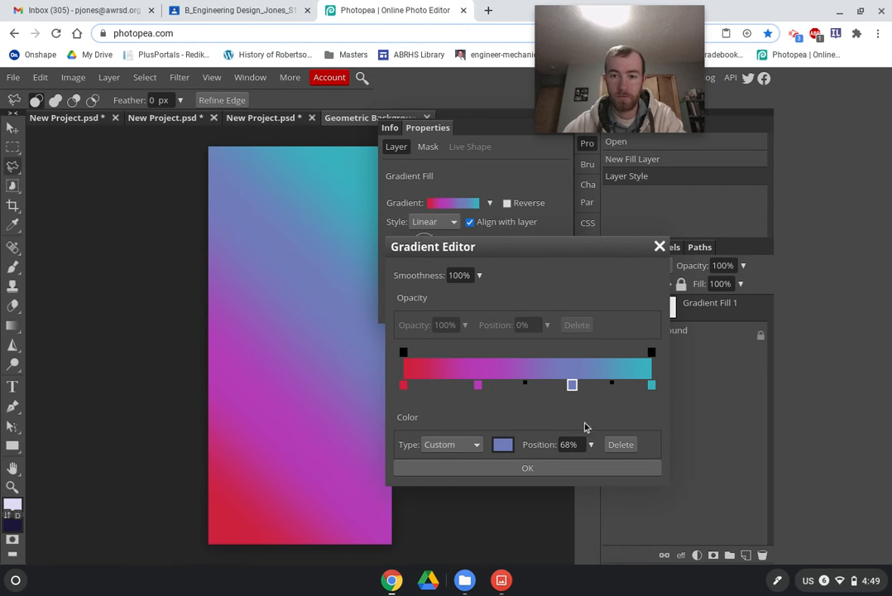
click(621, 444)
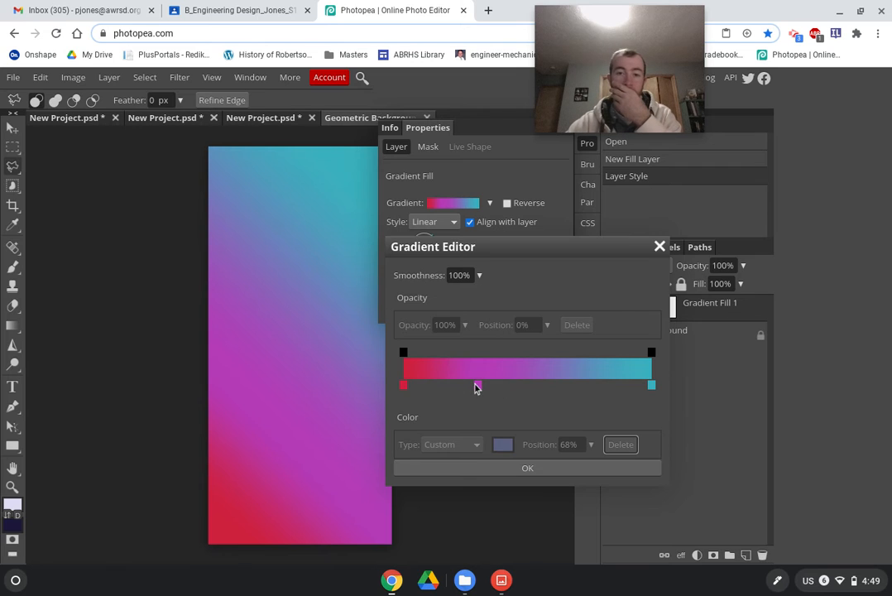
Step: Move the purple colour stop to 35%, apply the gradient and close its properties
mouse_move(480, 391)
mouse_down()
mouse_move(507, 389)
mouse_move(491, 387)
mouse_up()
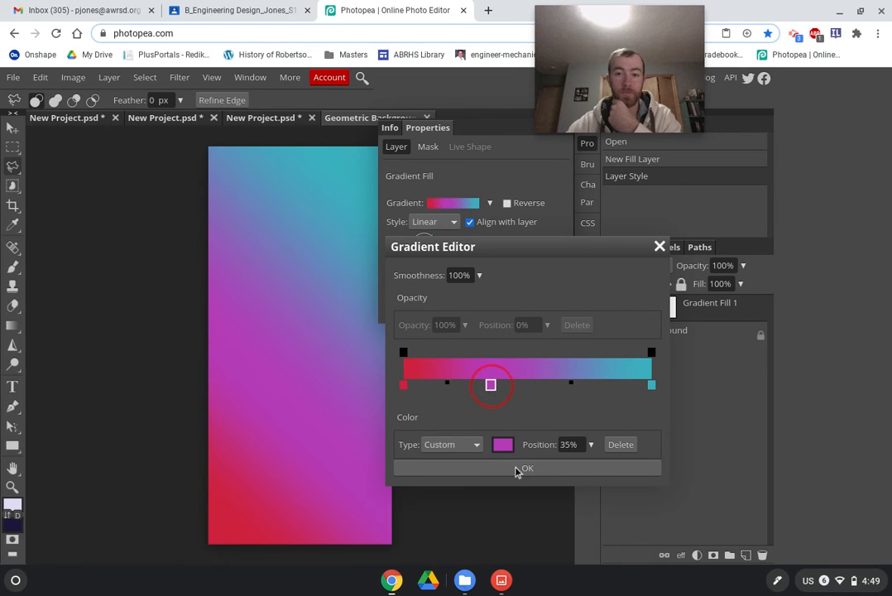
click(518, 470)
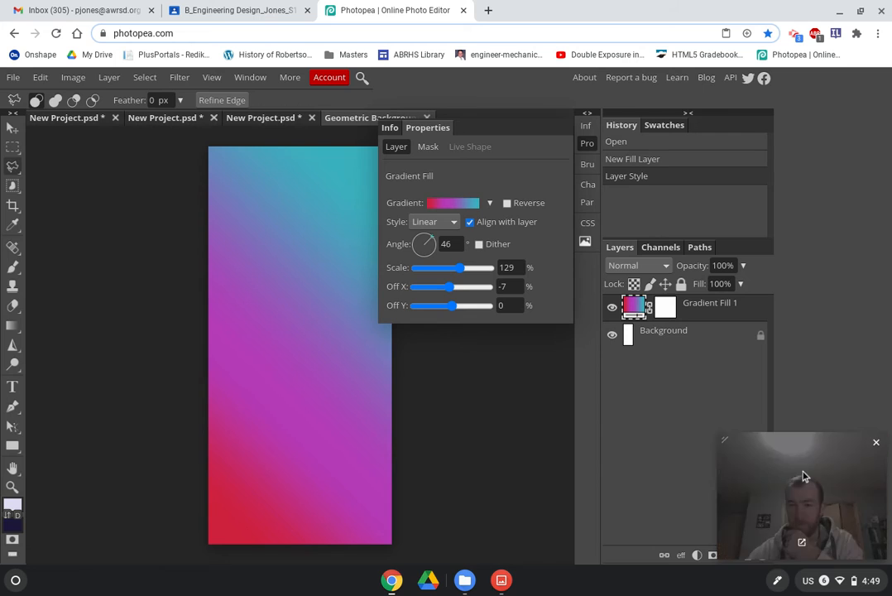
click(593, 145)
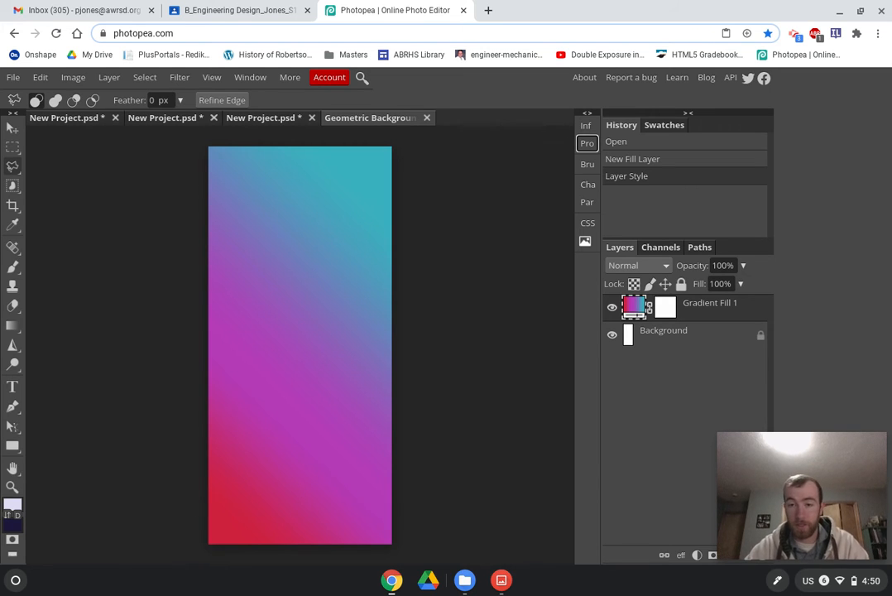
Step: Merge the Gradient Fill 1 layer down into the Background layer
right_click(716, 308)
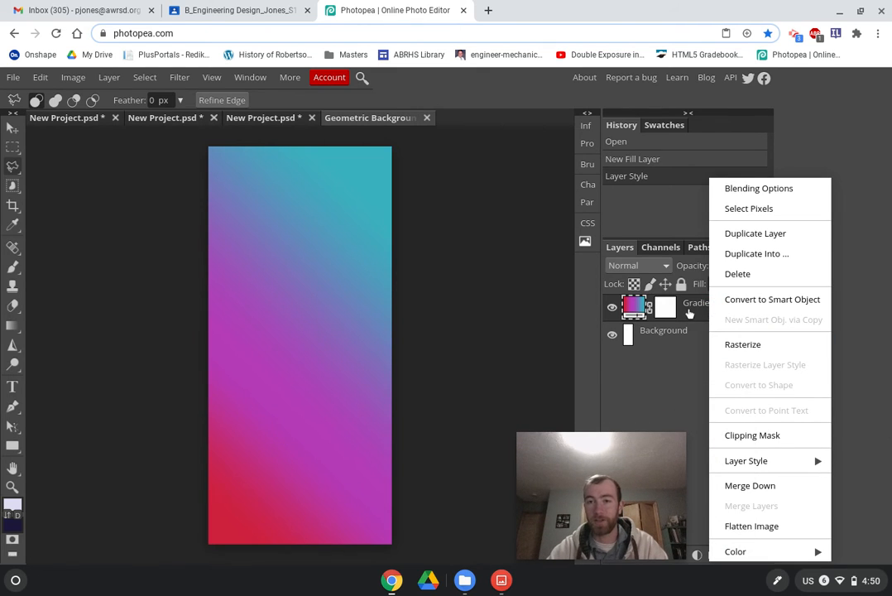
click(749, 487)
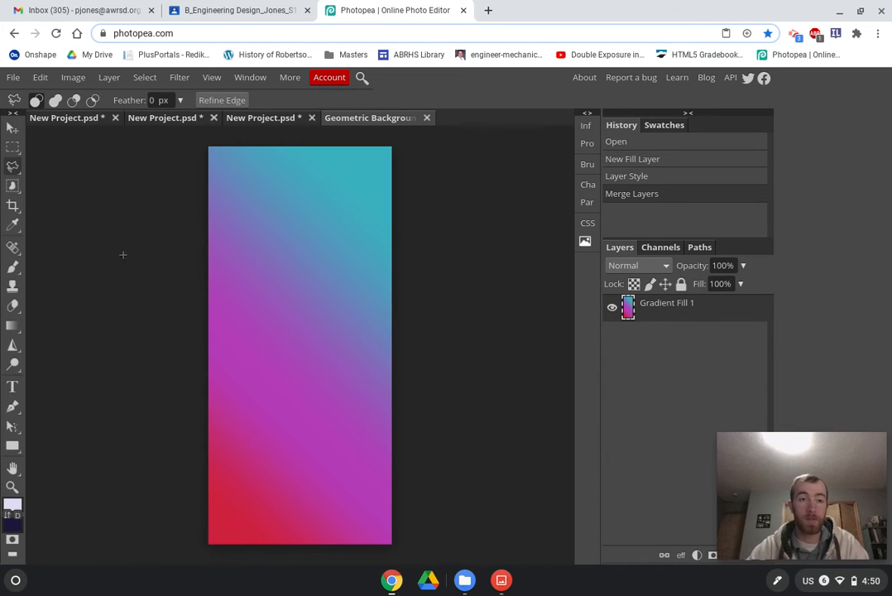
Step: Select a small triangle just right of the canvas centre with the Polygonal Lasso
right_click(12, 166)
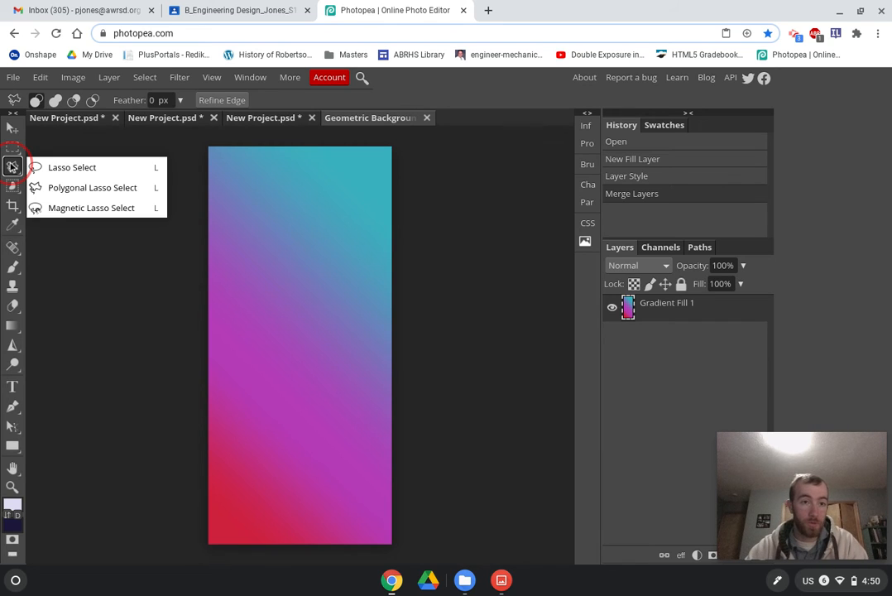
click(68, 195)
click(67, 195)
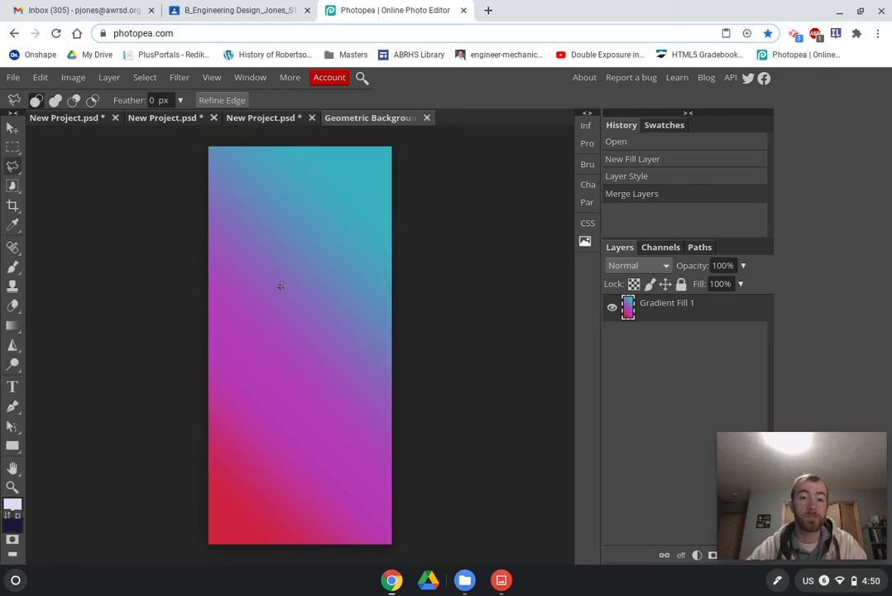
drag(289, 293, 286, 362)
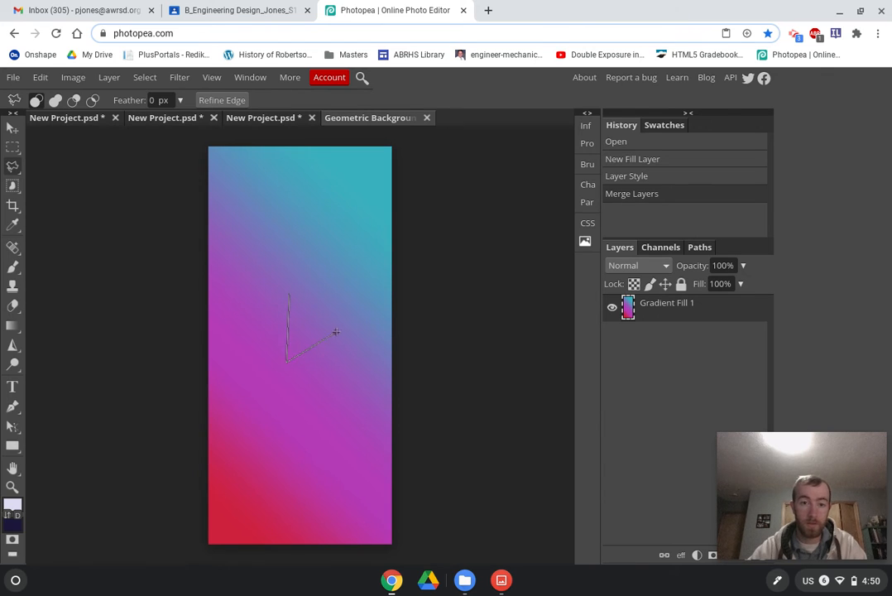
drag(342, 329, 333, 324)
drag(295, 294, 290, 293)
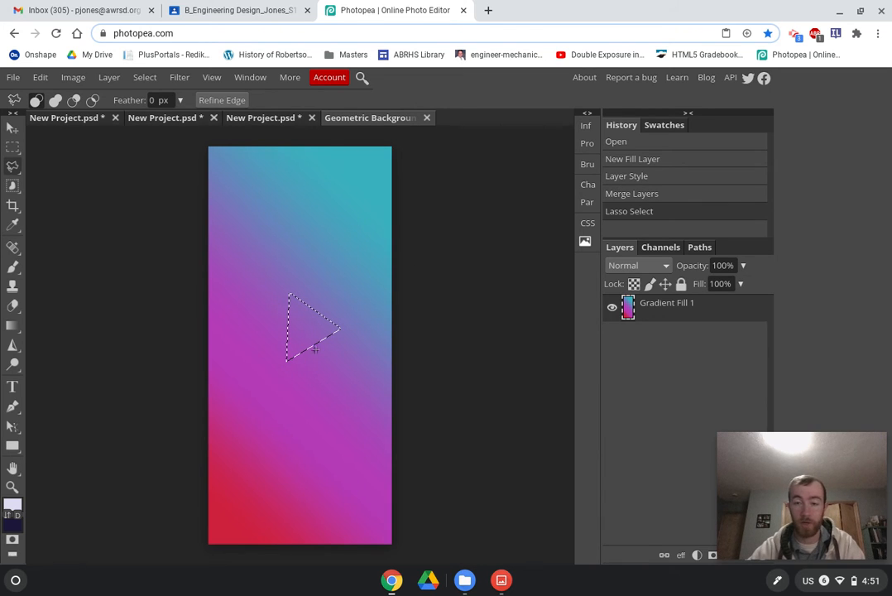
Step: Apply the Average blur to the selected triangle and deselect it
click(182, 79)
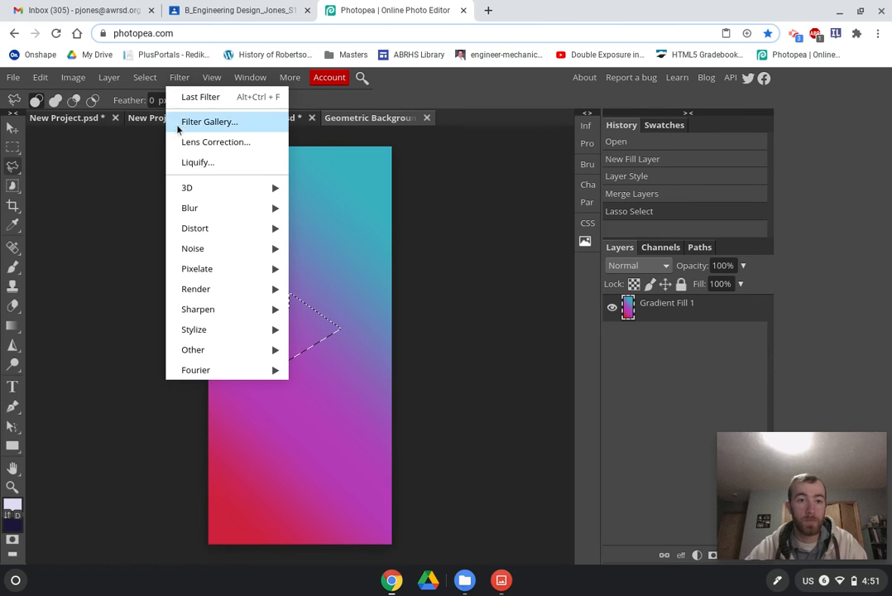
mouse_move(223, 213)
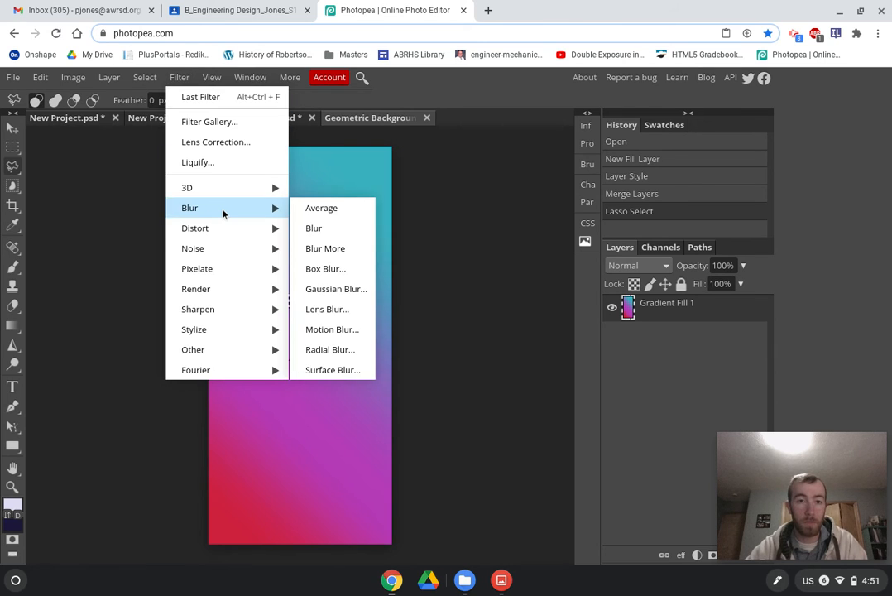
click(339, 207)
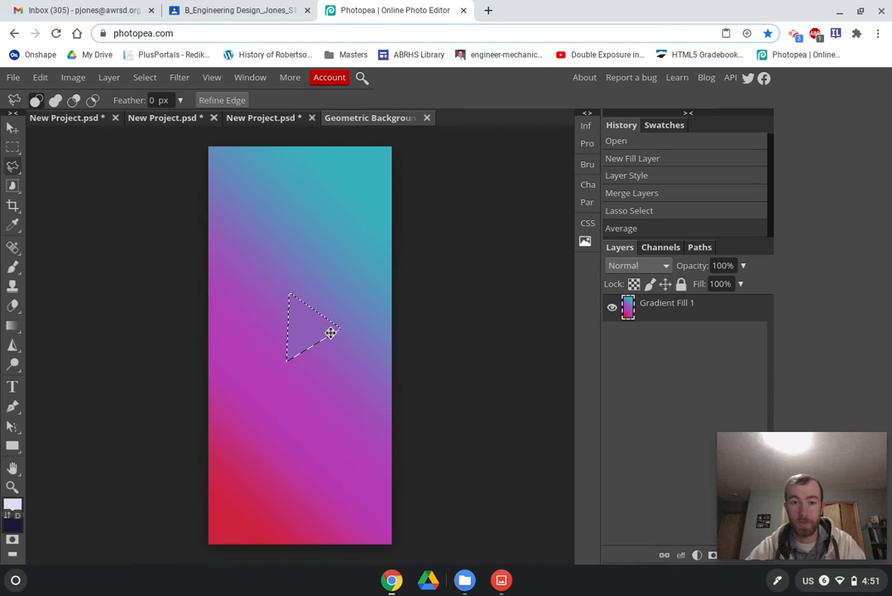
key(ctrl+d)
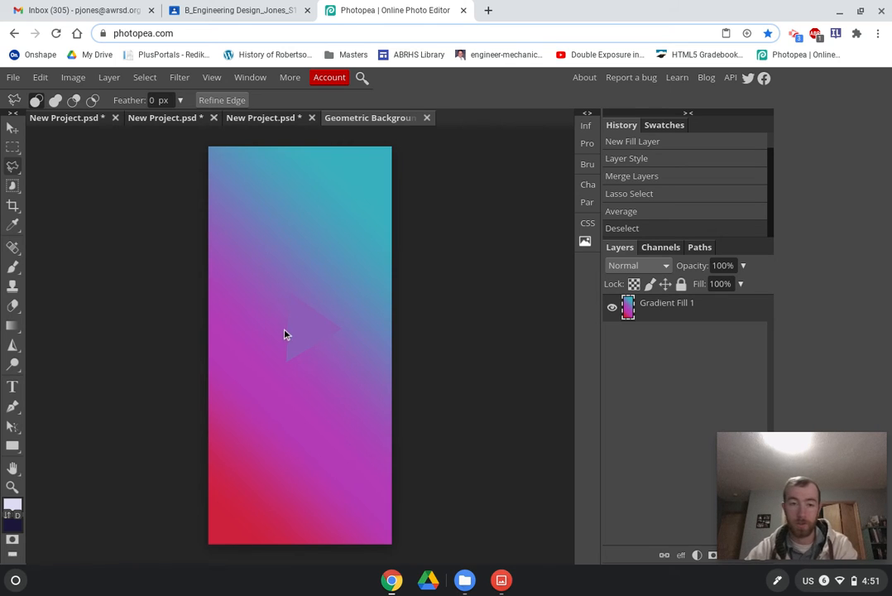
Step: Select a second triangle with the Polygonal Lasso, sharing the first triangle's left edge and pointing left
scroll(284, 334, up, 3)
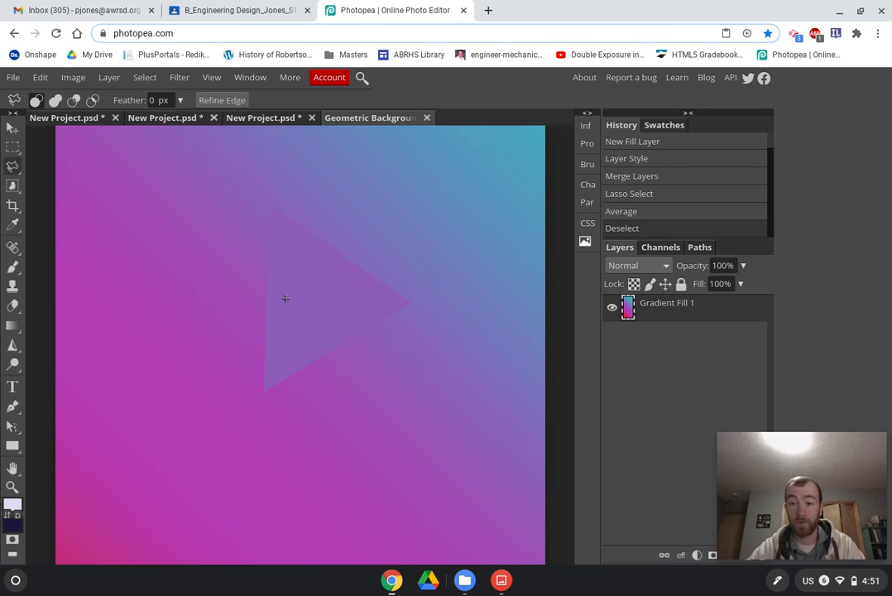
scroll(305, 280, down, 1)
scroll(304, 280, up, 1)
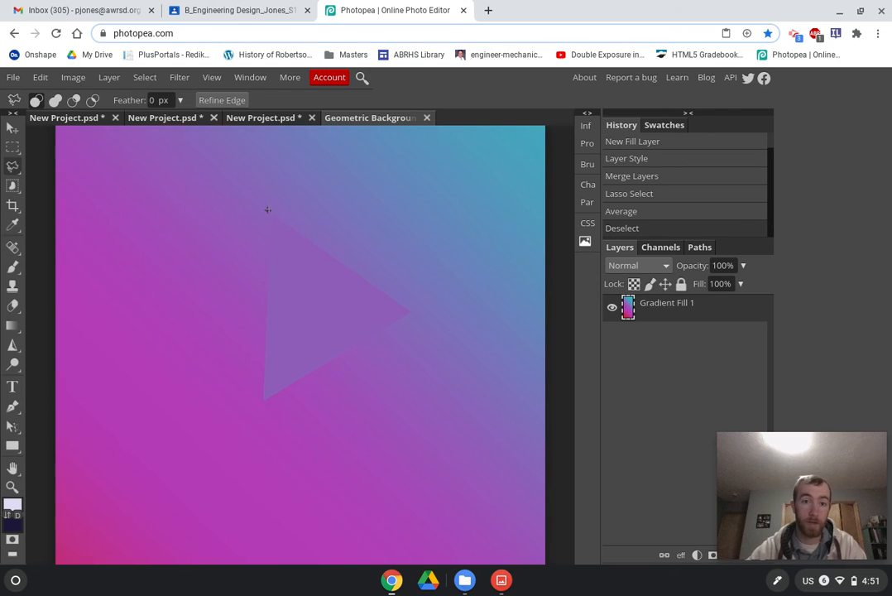
click(270, 217)
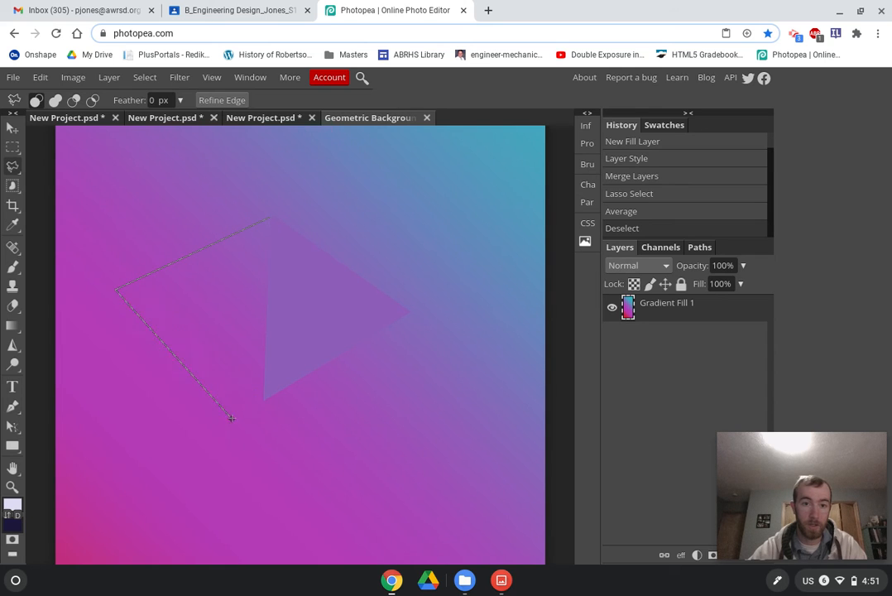
click(259, 399)
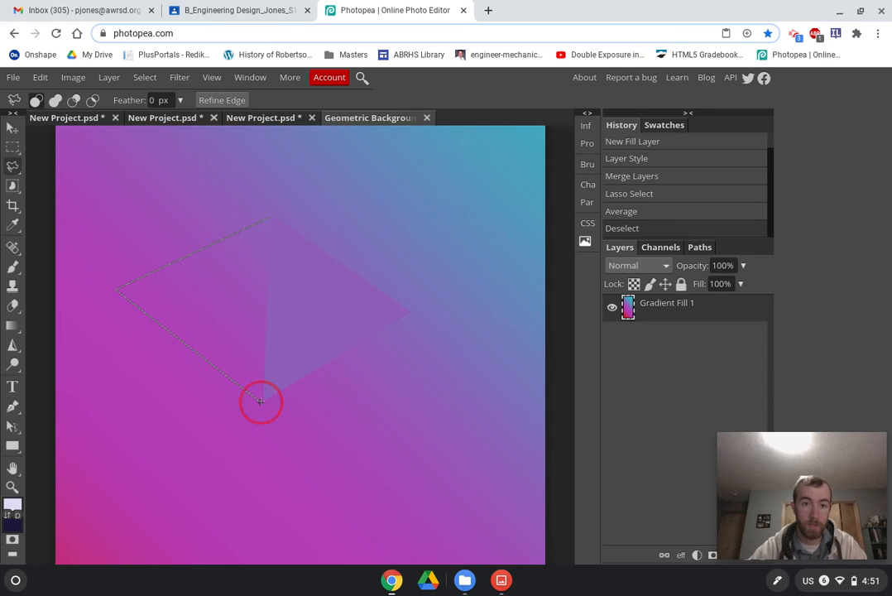
click(269, 218)
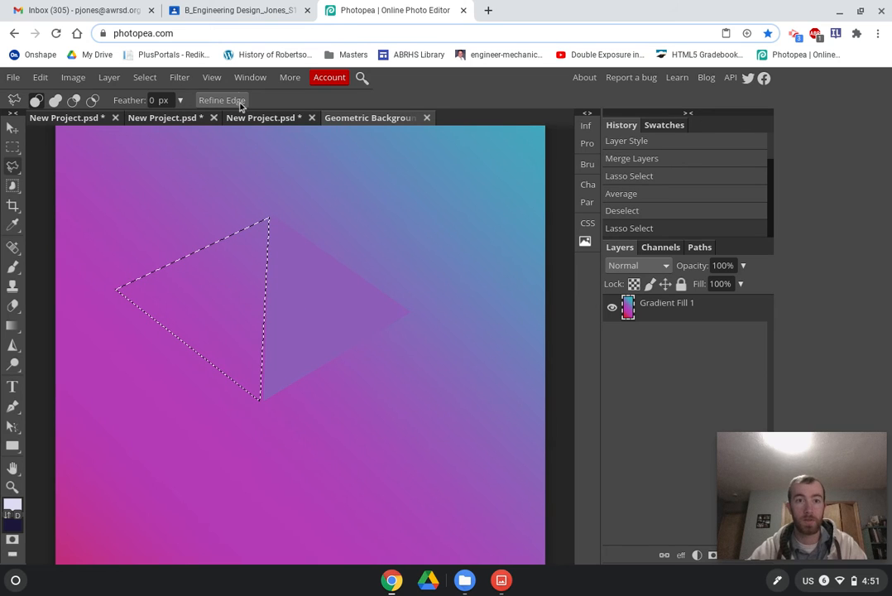
Step: Apply the Average blur to the second triangle selection
click(179, 77)
mouse_move(235, 209)
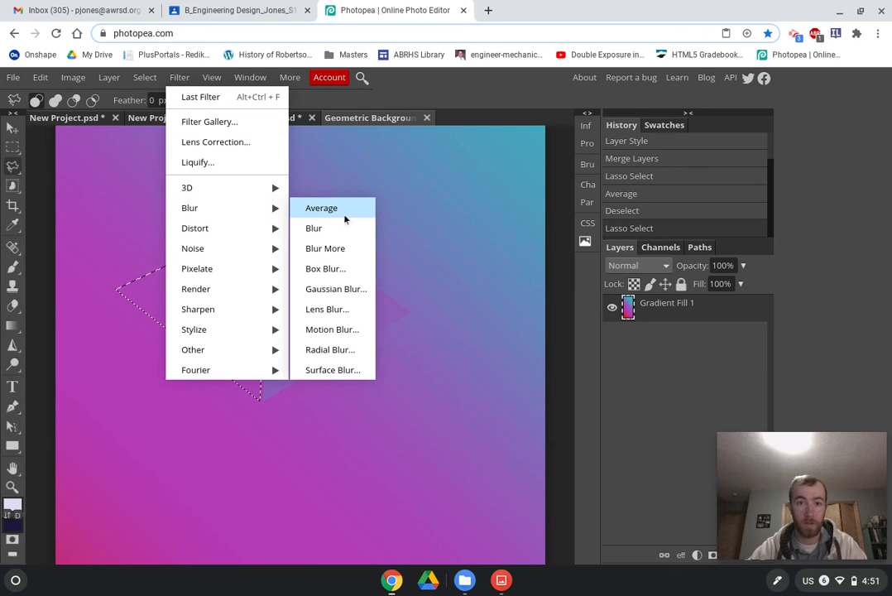
click(345, 214)
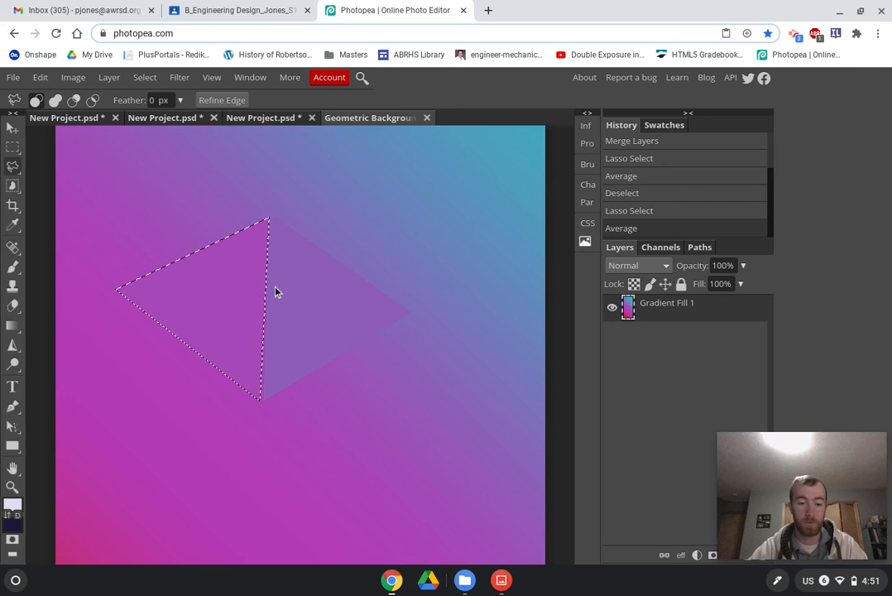
Step: Deselect the second triangle and lasso a four-sided area running along the upper edge of the right-hand facet
key(ctrl+d)
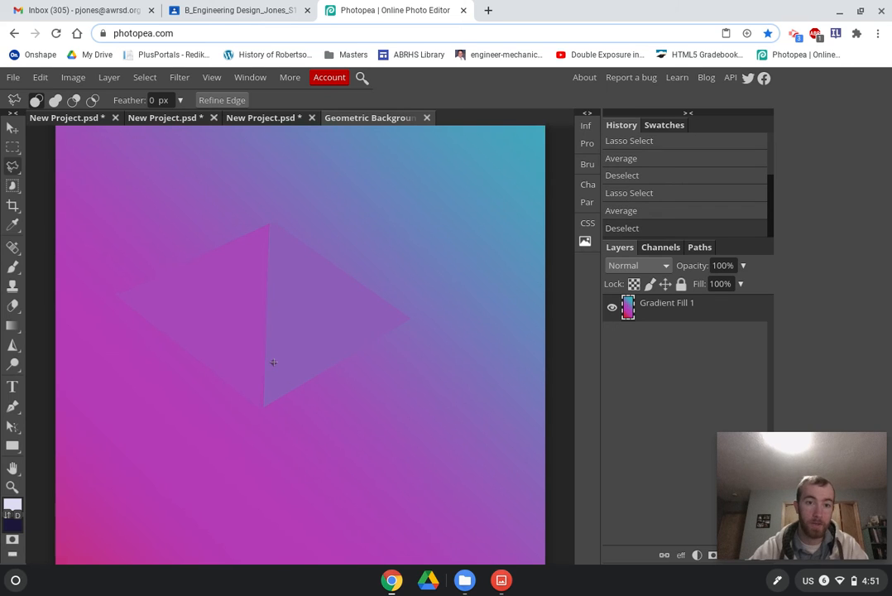
scroll(273, 362, left, 5)
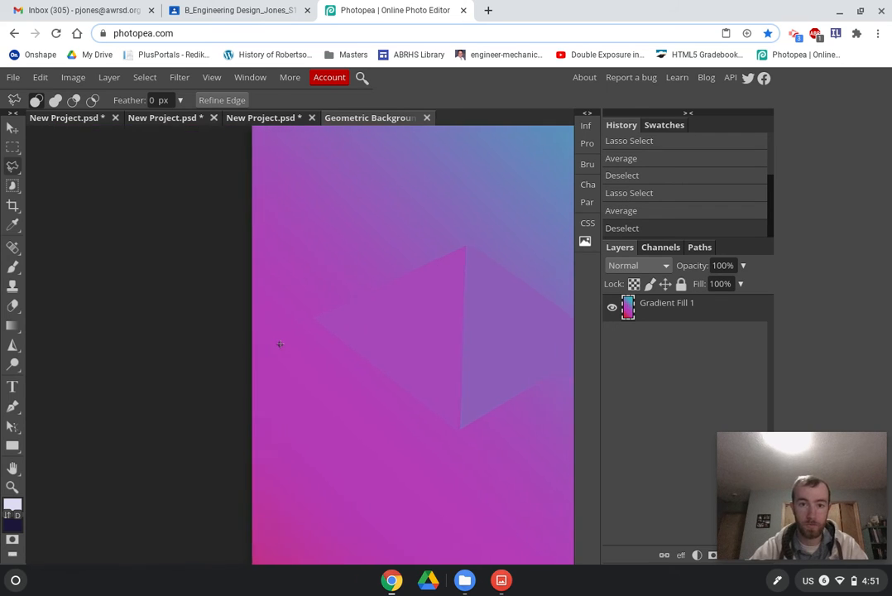
scroll(278, 343, right, 3)
scroll(290, 352, down, 3)
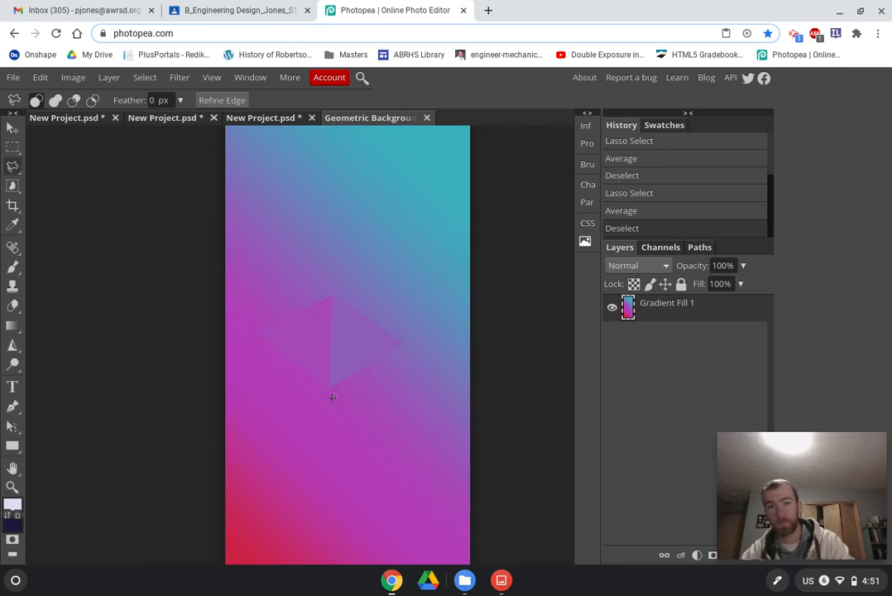
scroll(348, 364, up, 2)
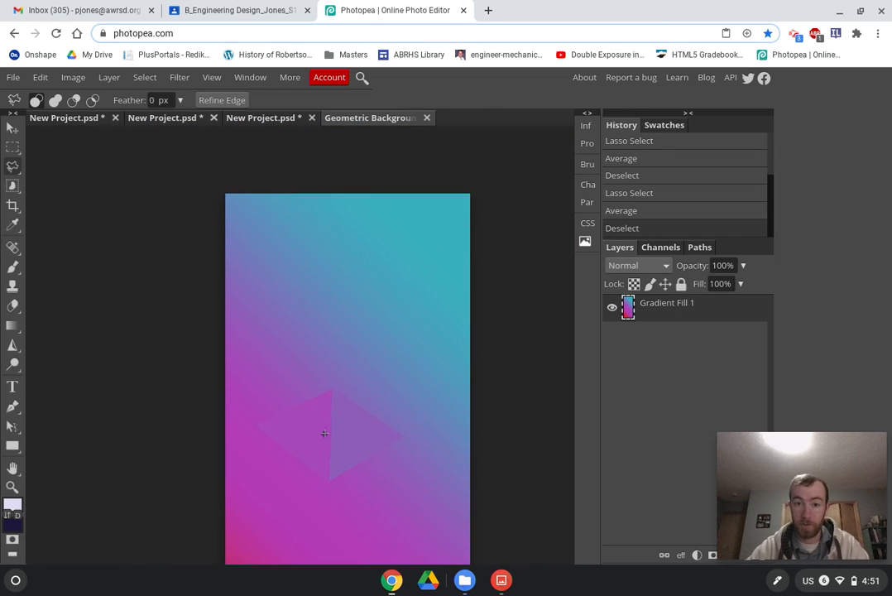
click(334, 391)
click(330, 312)
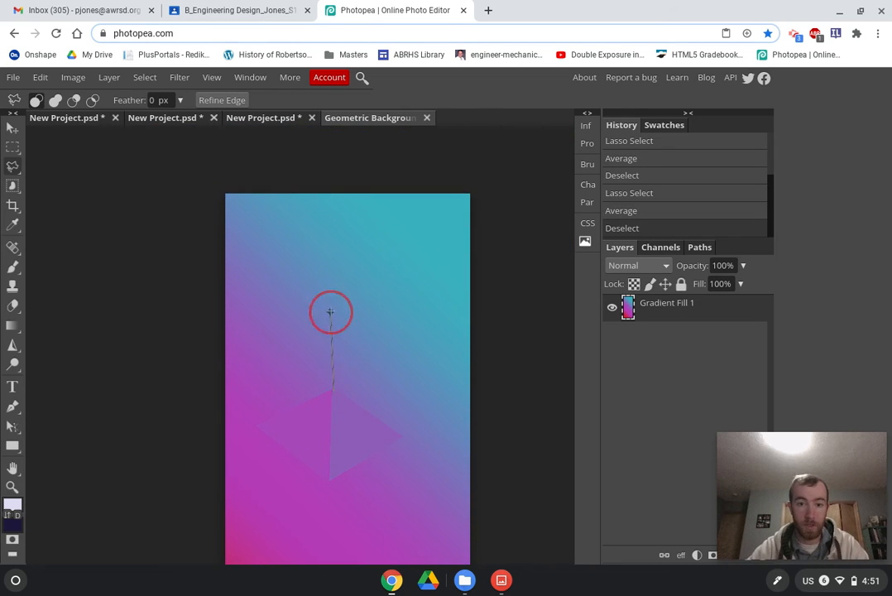
click(409, 418)
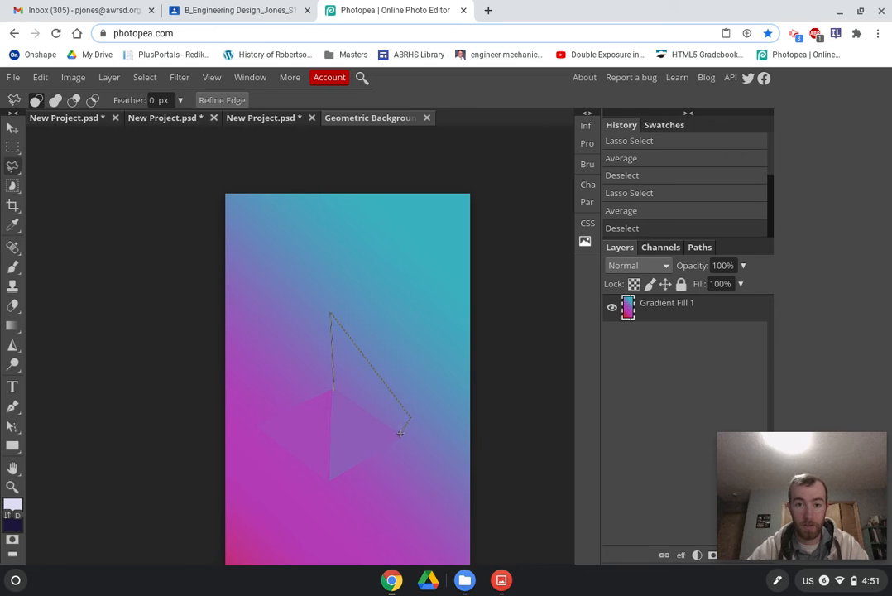
click(399, 433)
click(334, 390)
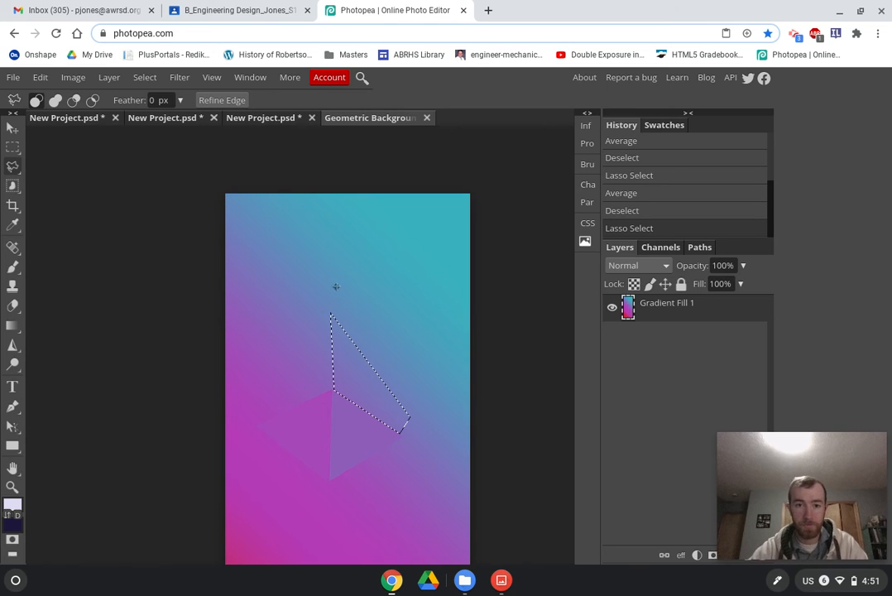
Step: Apply the Average blur to the four-sided selection and deselect it
click(179, 79)
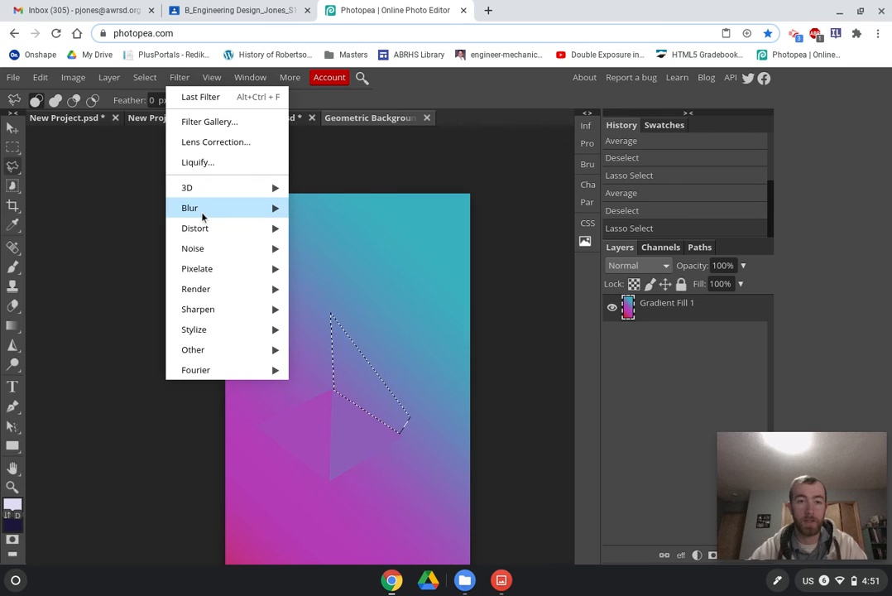
mouse_move(192, 208)
click(335, 208)
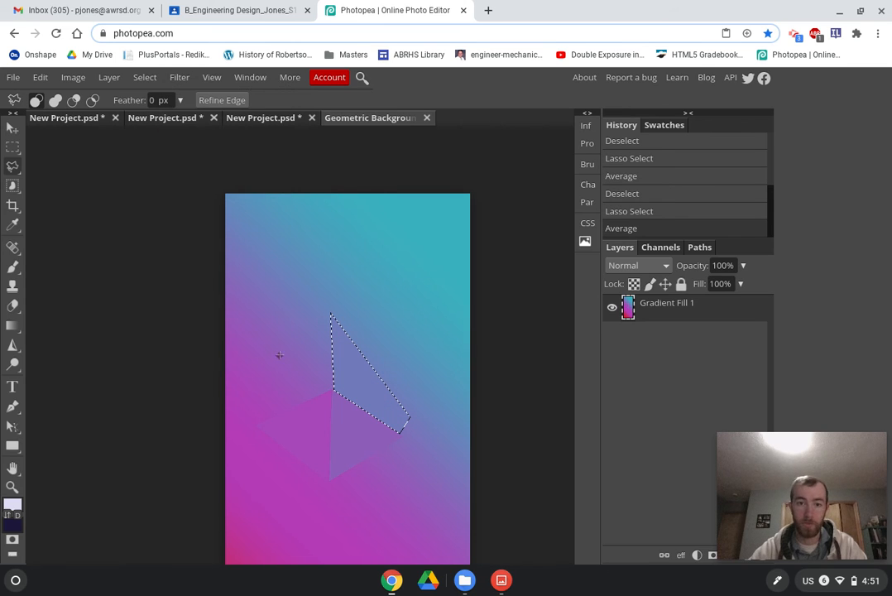
click(294, 382)
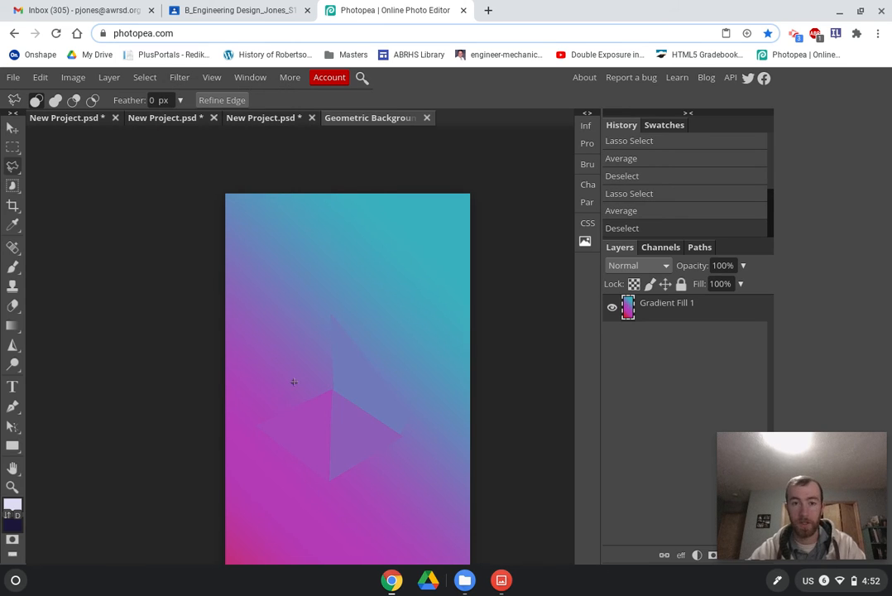
Step: Select a triangle above the left-hand facet with the Polygonal Lasso, sharing the newest facet's left edge
click(268, 415)
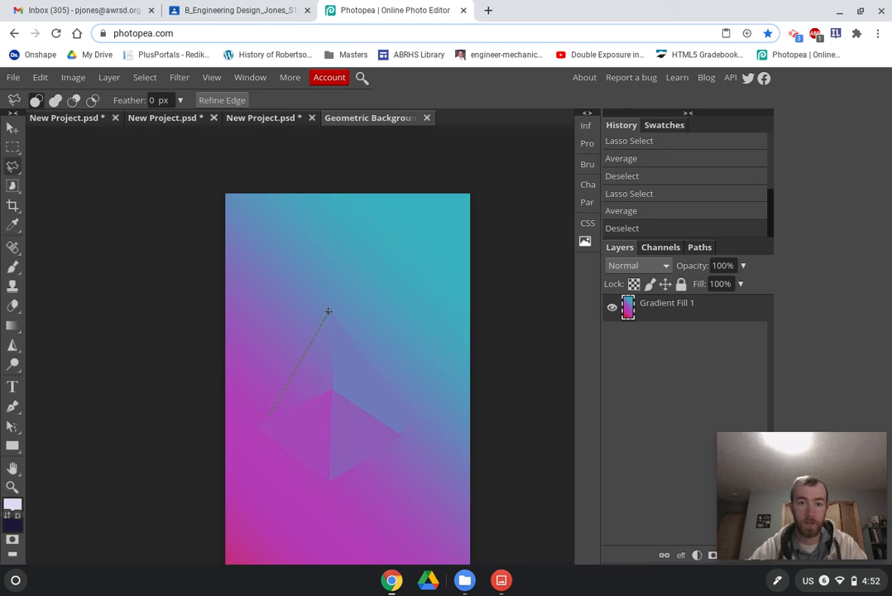
click(329, 311)
click(330, 390)
click(270, 414)
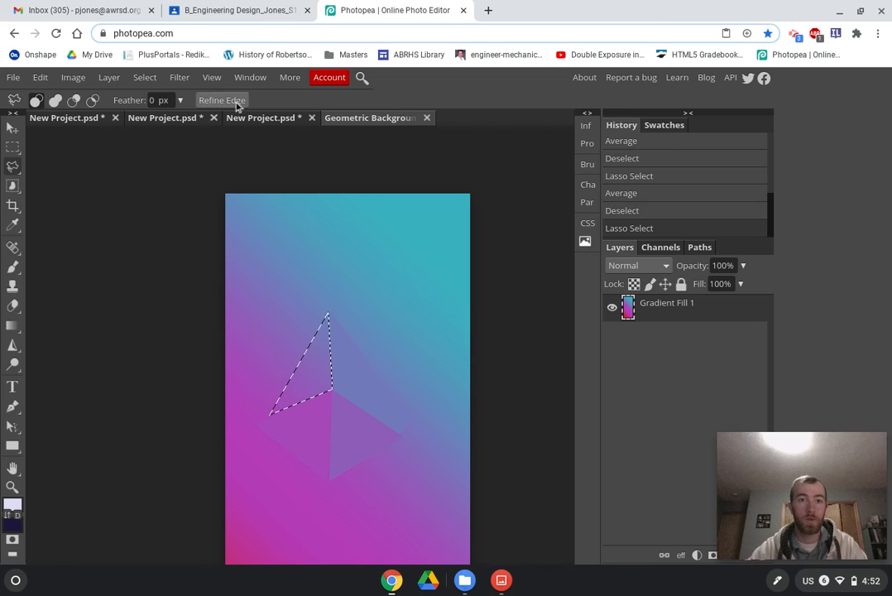
Step: Repeat the last filter, Average, on the selected upper-left triangle and deselect it
click(181, 77)
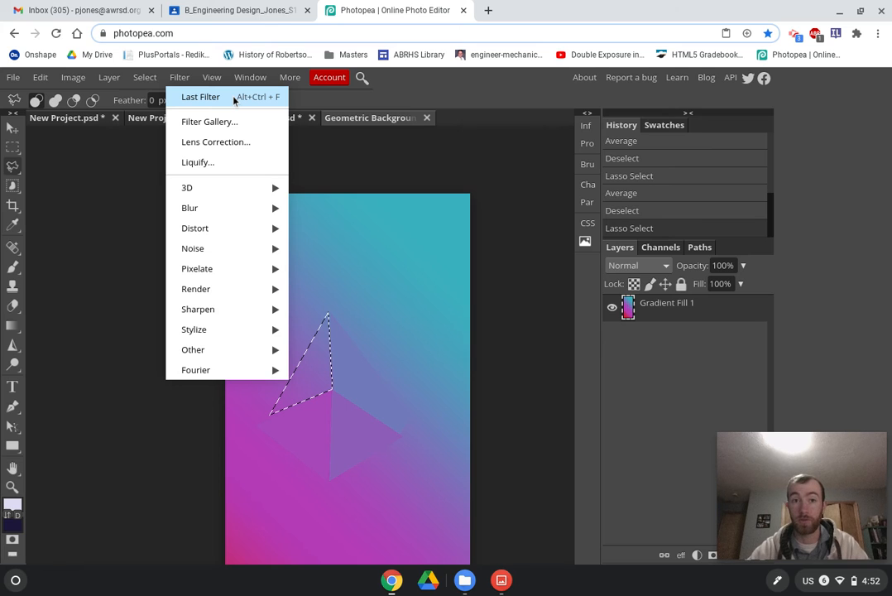
click(313, 161)
click(312, 163)
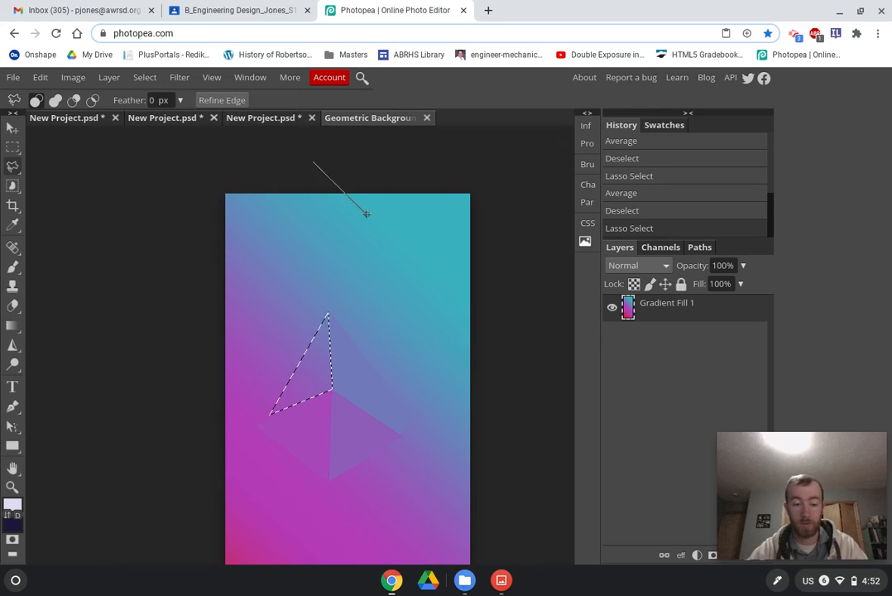
key(alt)
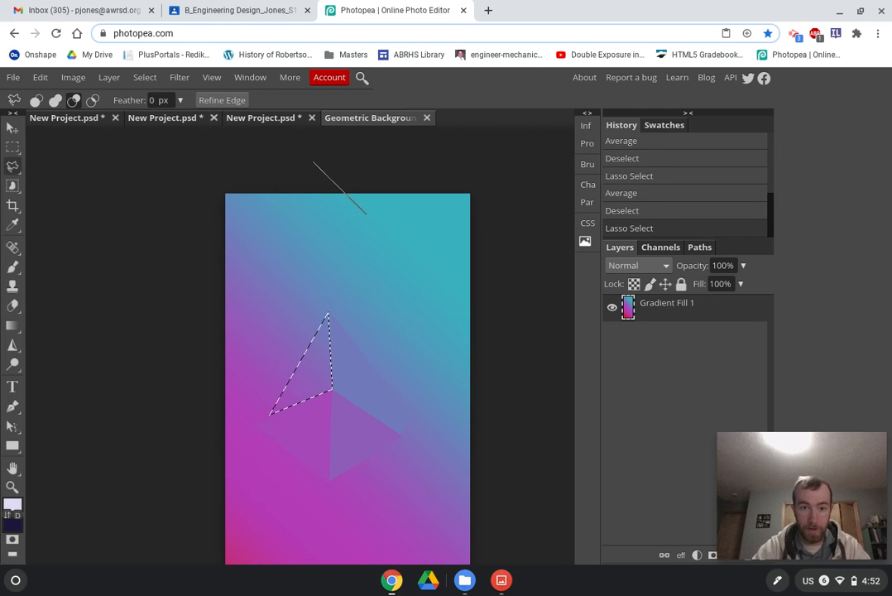
key(ctrl+alt+f)
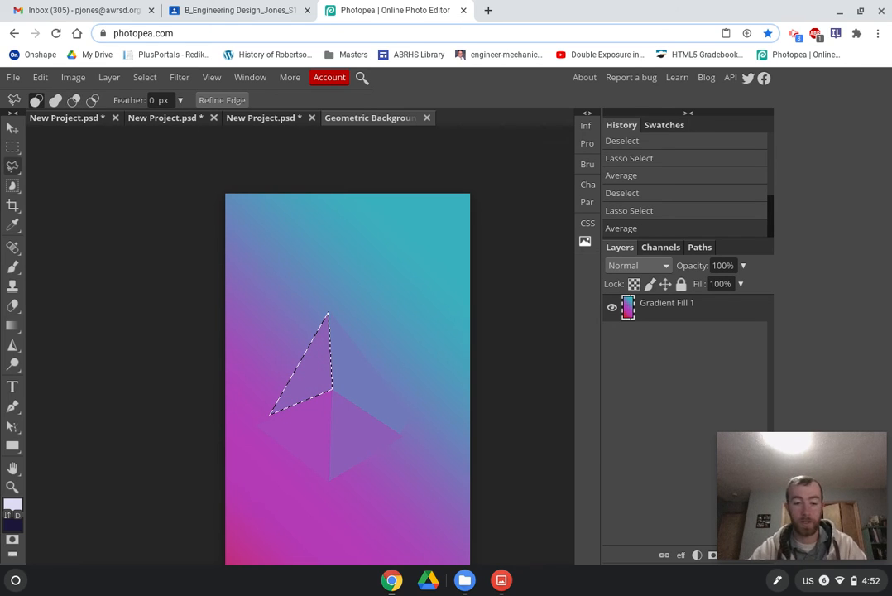
key(ctrl+d)
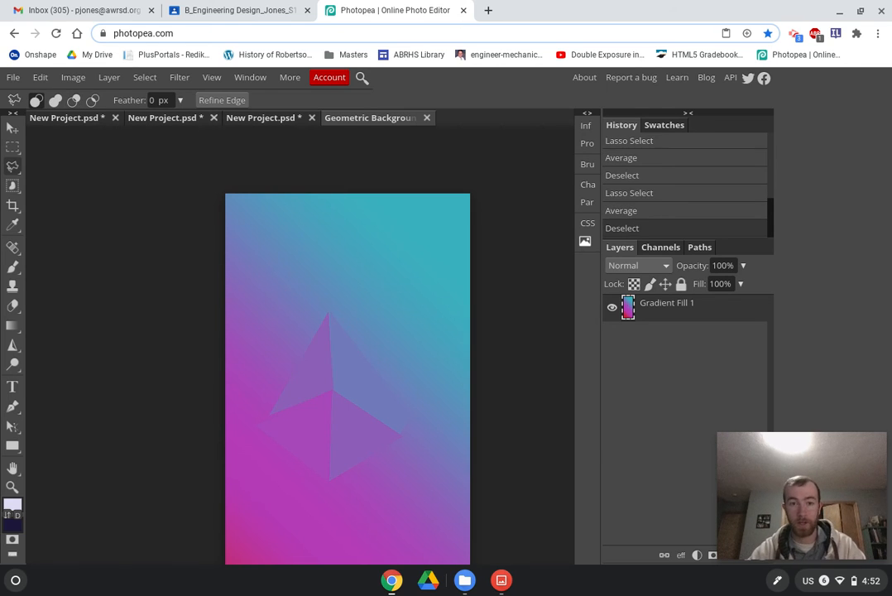
Step: Lasso an inverted triangle along the outer edge of the upper-left facet, average its colour and deselect it
click(268, 414)
click(254, 310)
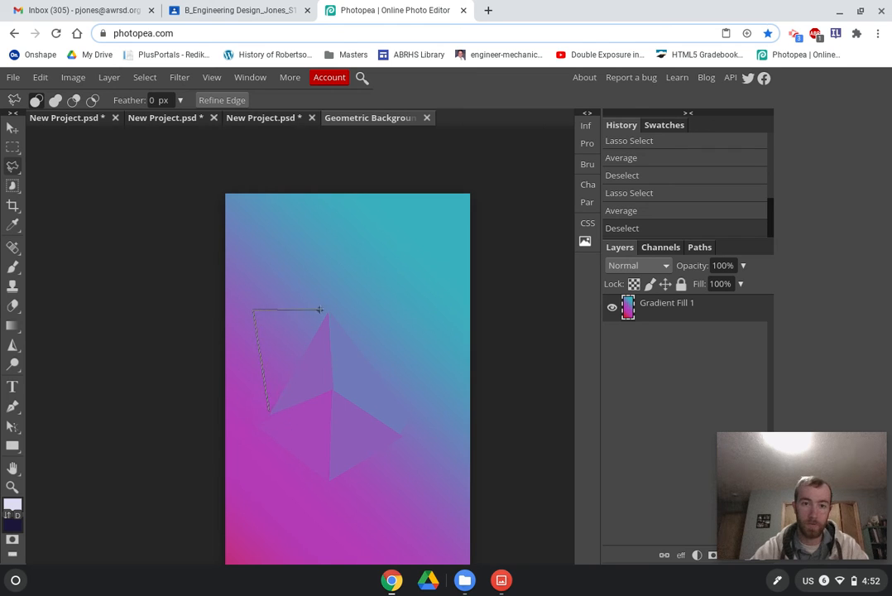
click(270, 407)
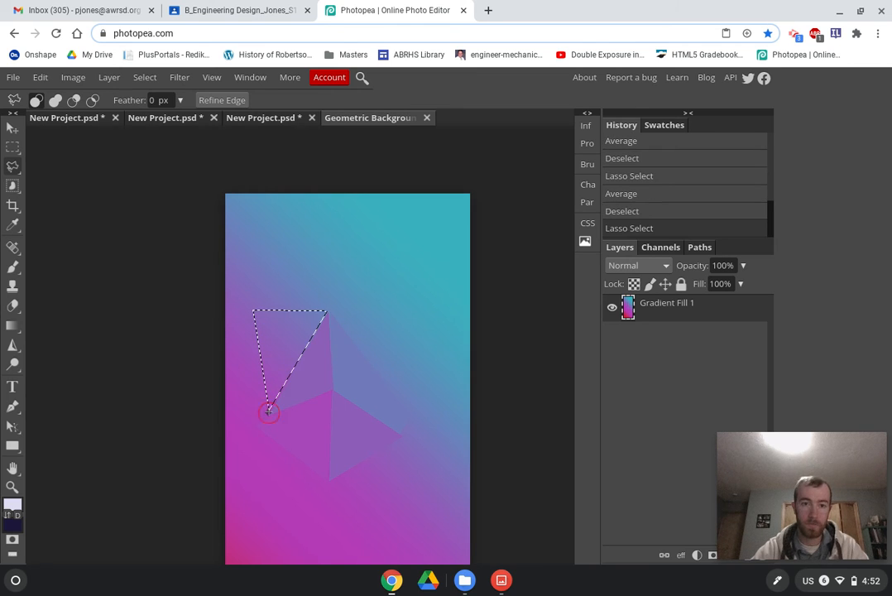
key(ctrl+f)
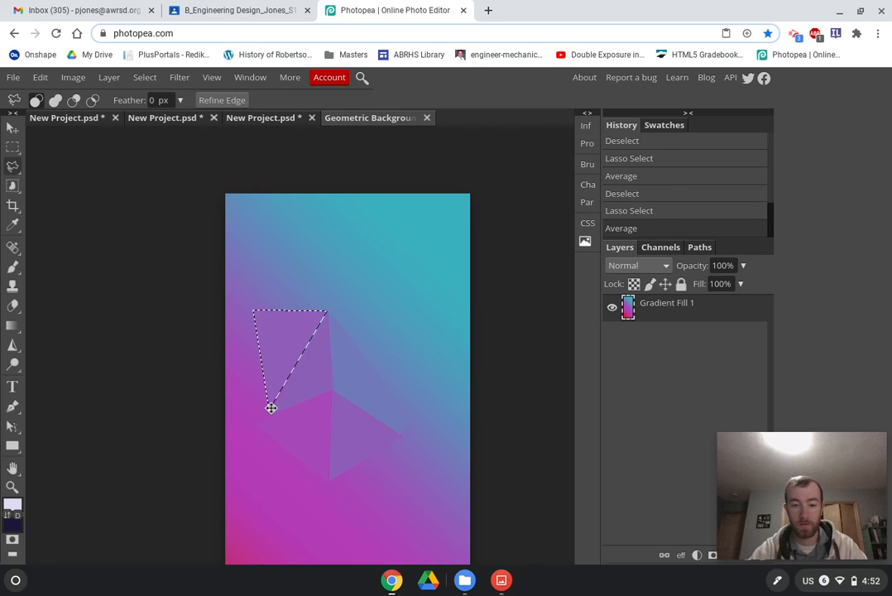
key(ctrl+d)
click(331, 315)
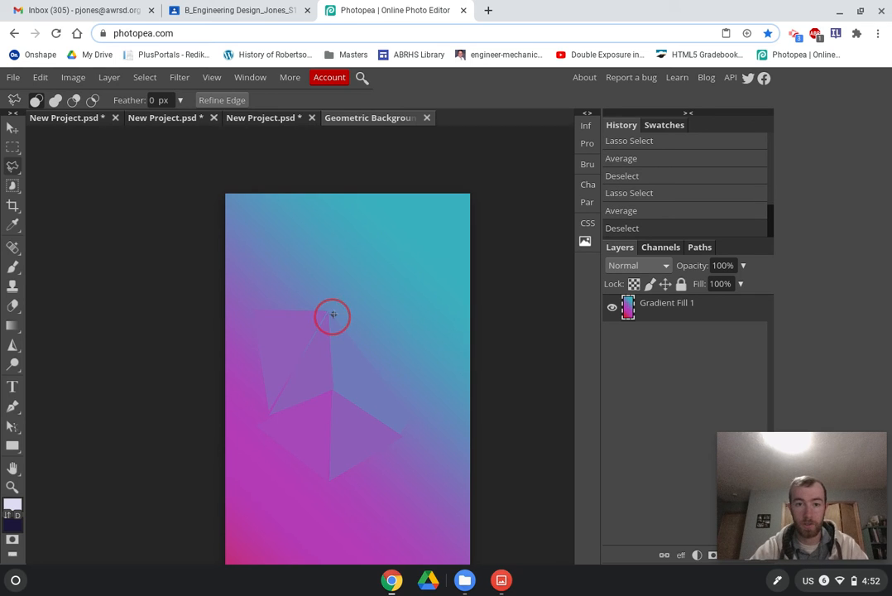
click(431, 304)
click(411, 418)
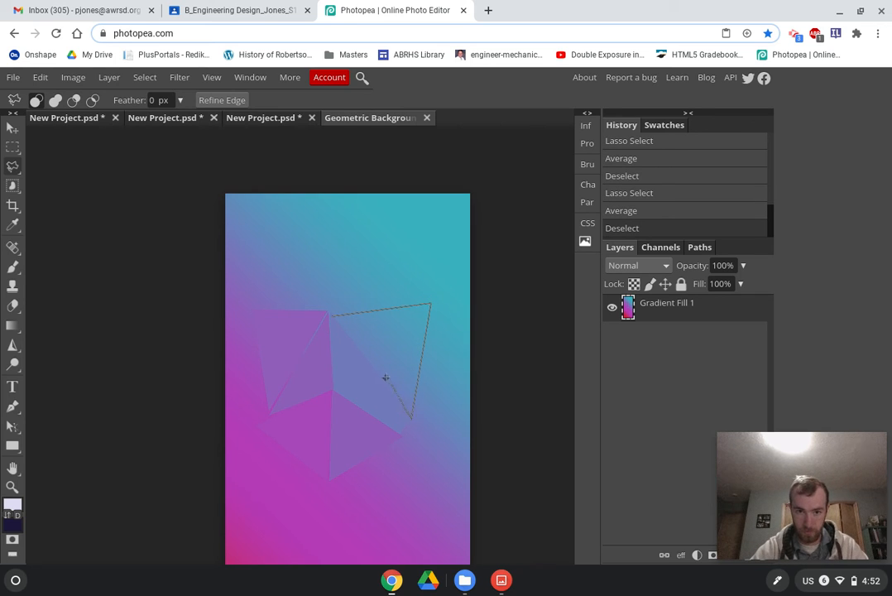
double_click(335, 317)
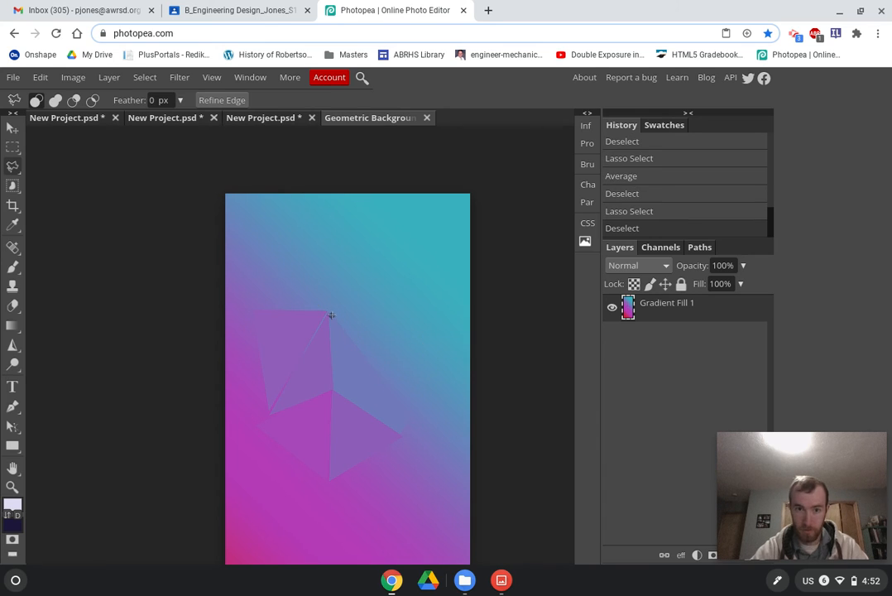
Step: Lasso an inverted triangle along the outer edge of the upper-right facet, average its colour and deselect it
click(331, 316)
click(451, 315)
click(411, 413)
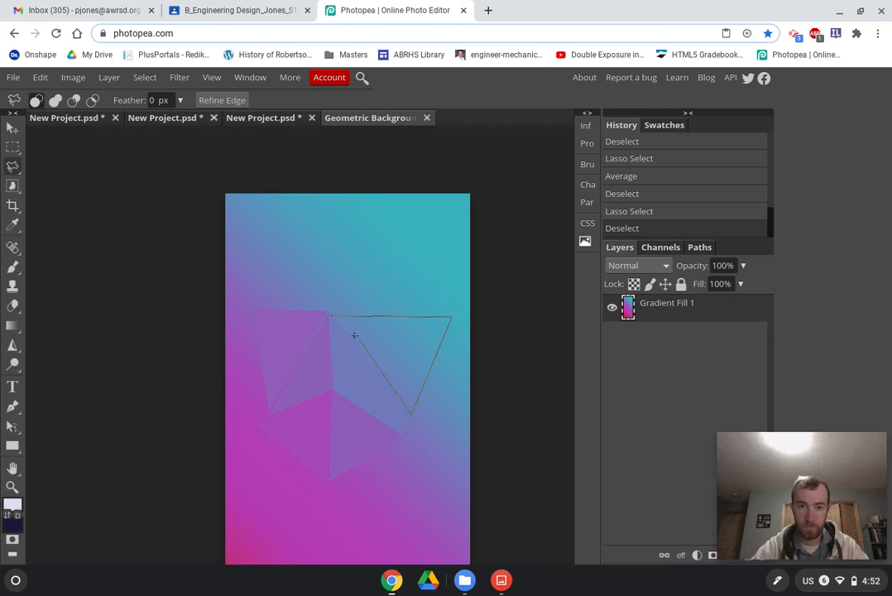
click(337, 317)
click(336, 315)
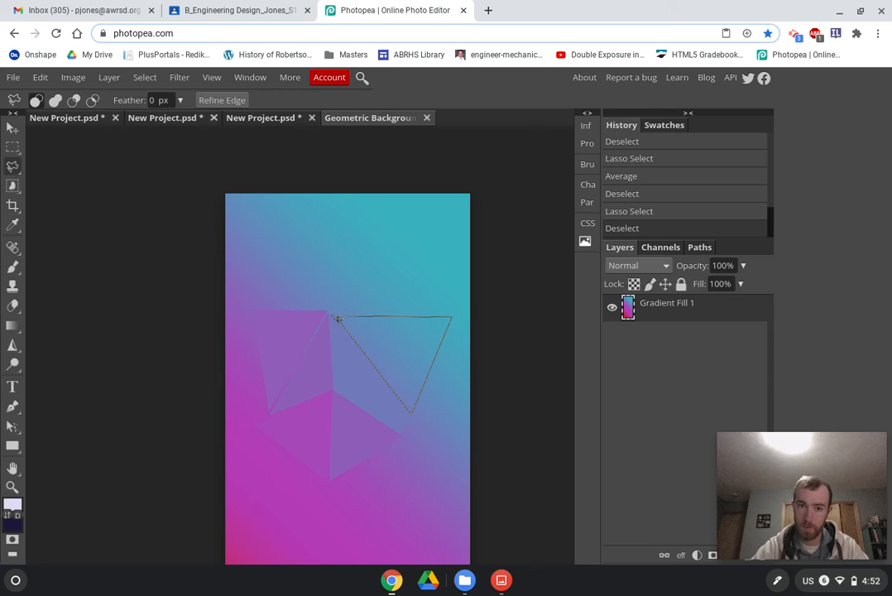
click(334, 315)
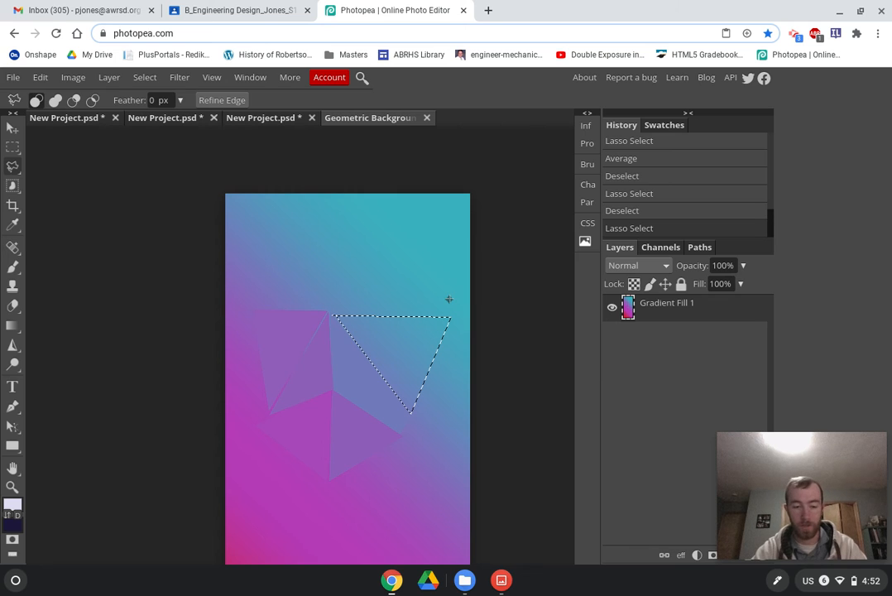
key(ctrl+f)
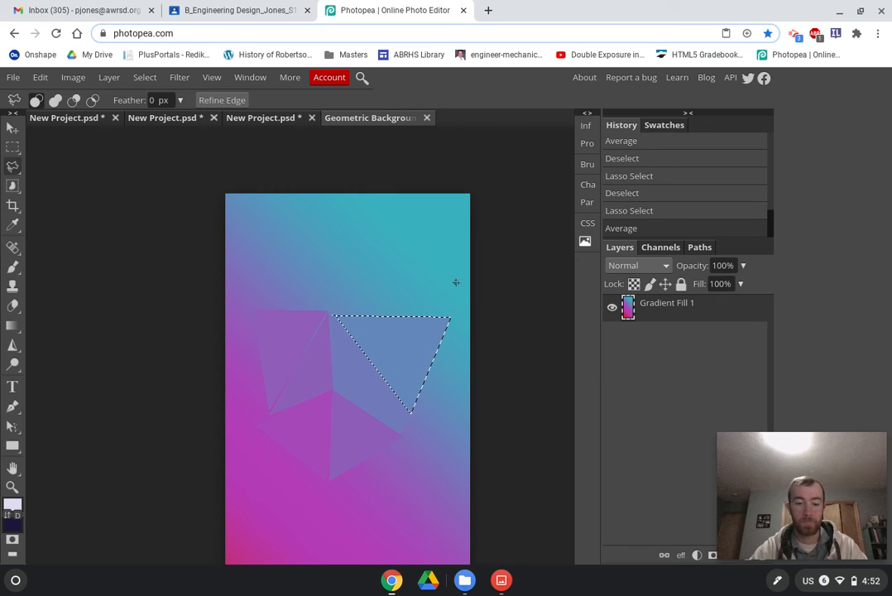
key(ctrl+d)
Step: Lasso an upright triangle below the upper-right facets, overlapping the lower-right one, average its colour and deselect it
click(423, 414)
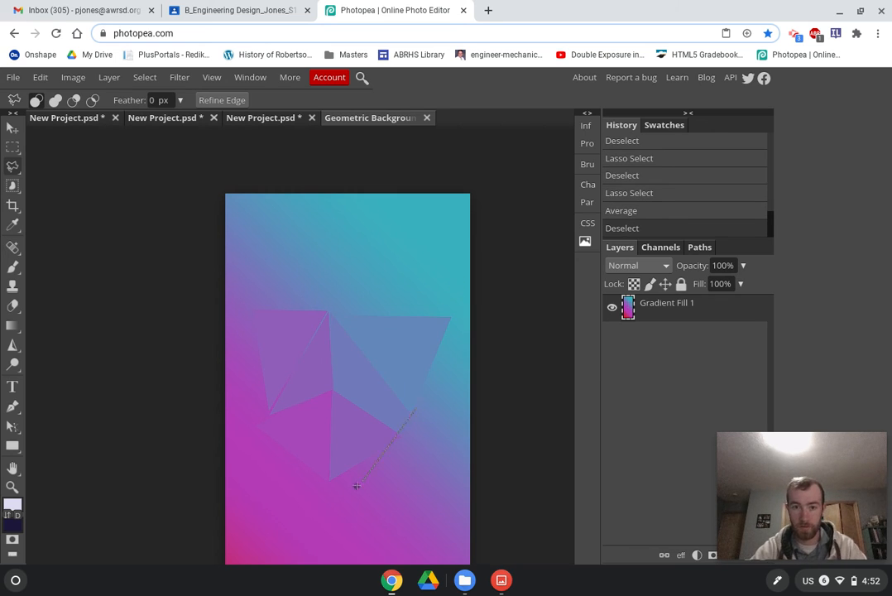
click(344, 497)
click(462, 490)
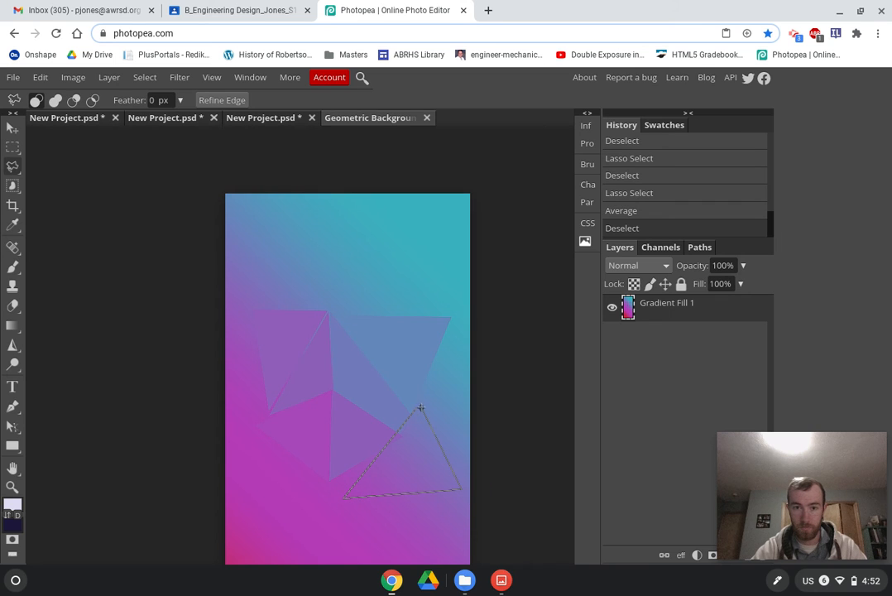
click(419, 409)
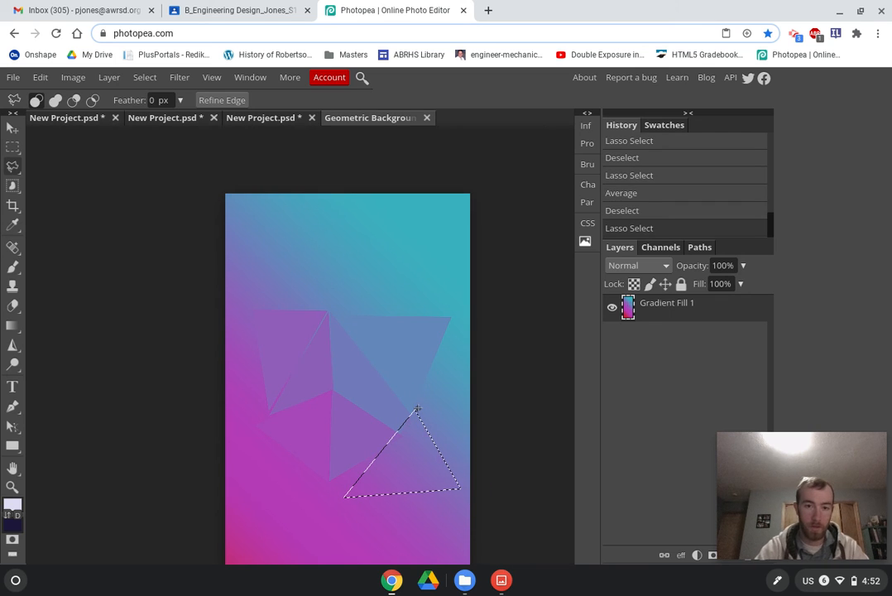
key(ctrl+f)
key(ctrl+d)
Step: Switch to the teal-and-navy New Project.psd document and examine its facets up close
scroll(429, 403, down, 2)
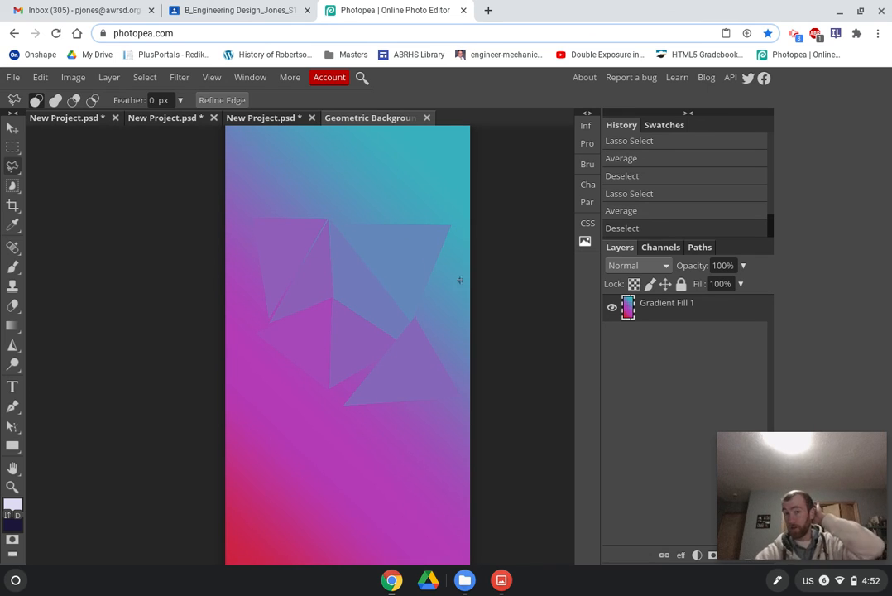
scroll(297, 326, up, 4)
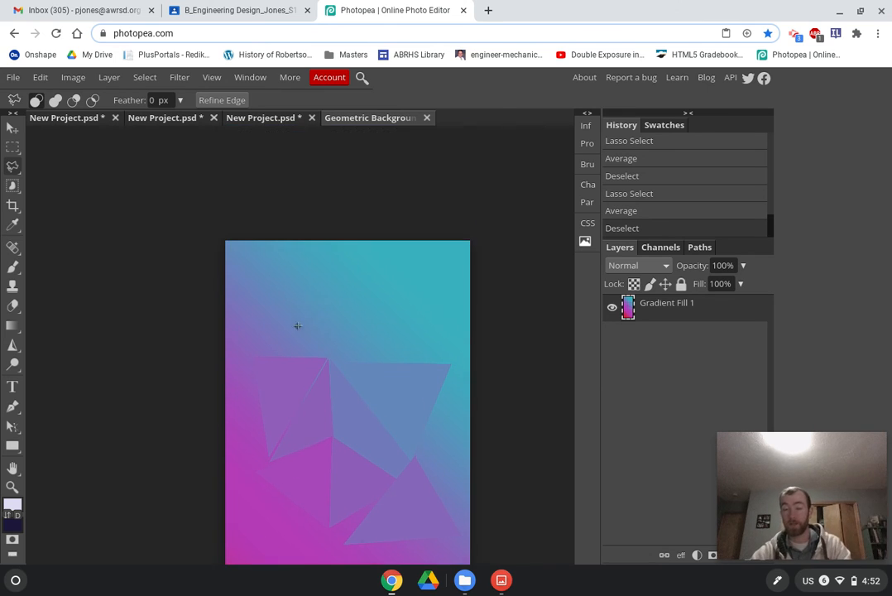
scroll(297, 326, up, 1)
scroll(394, 309, down, 4)
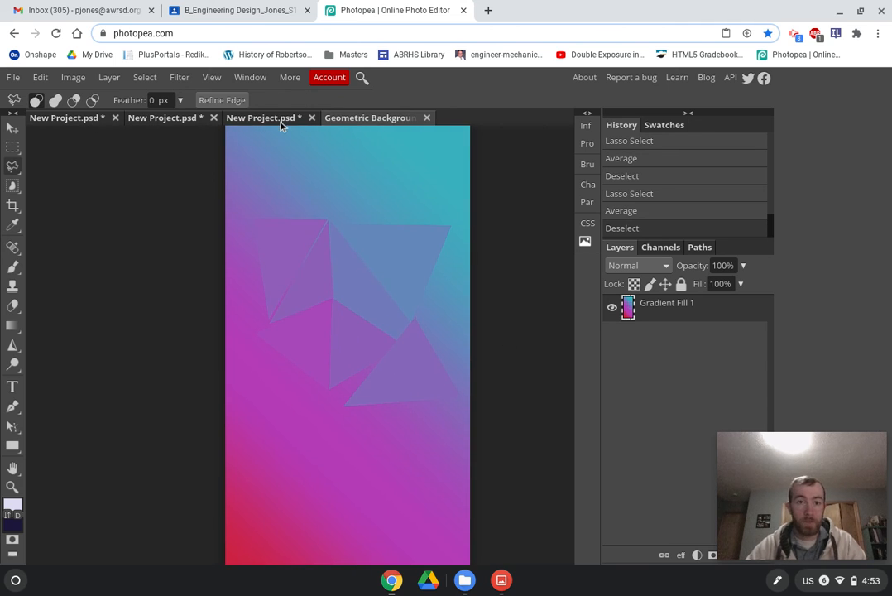
click(282, 120)
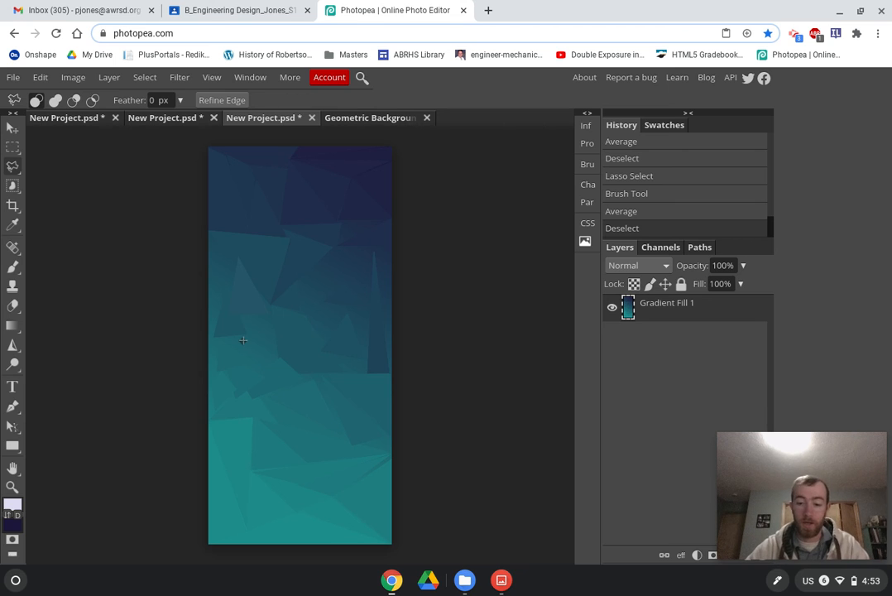
scroll(243, 339, up, 5)
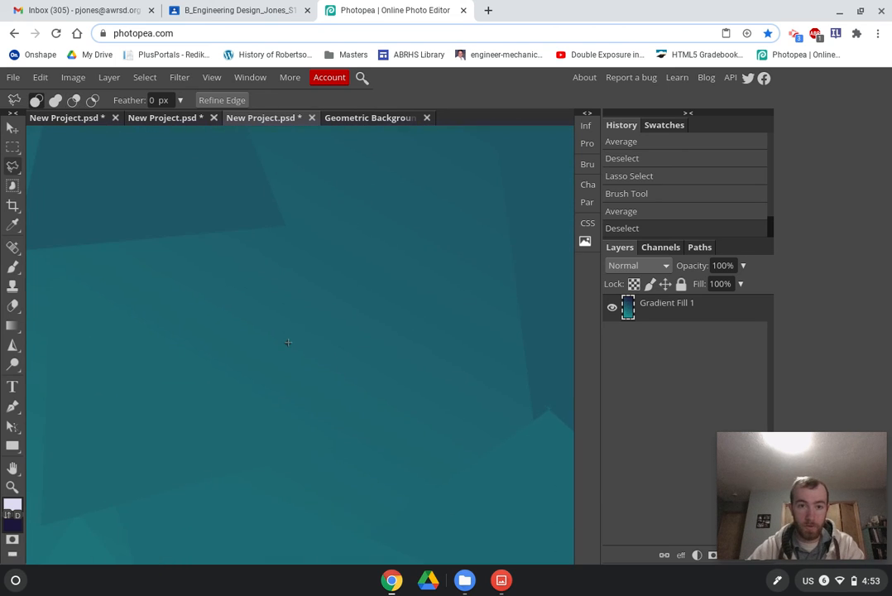
Step: Examine the teal-and-navy background's facets from one side edge of the canvas to the other
scroll(288, 342, down, 1)
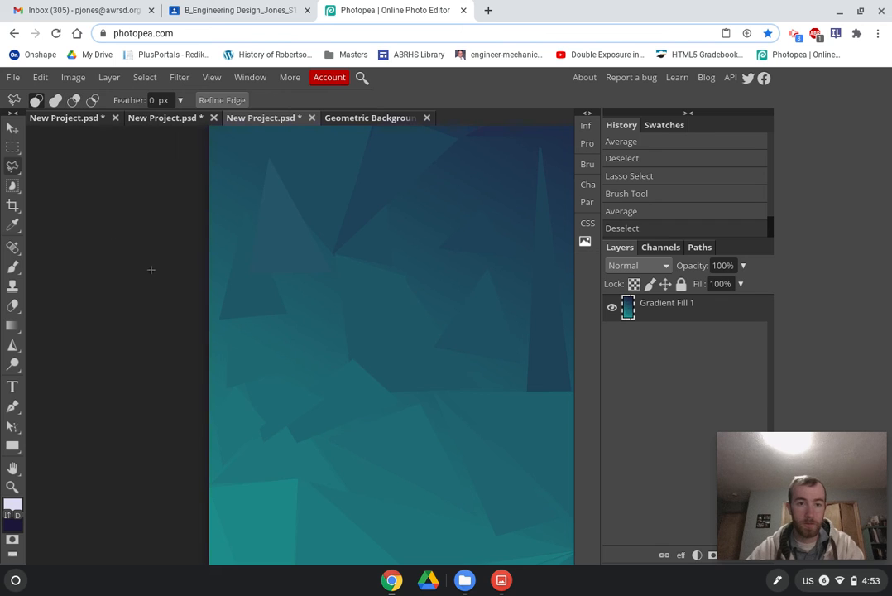
scroll(153, 264, left, 3)
key(v)
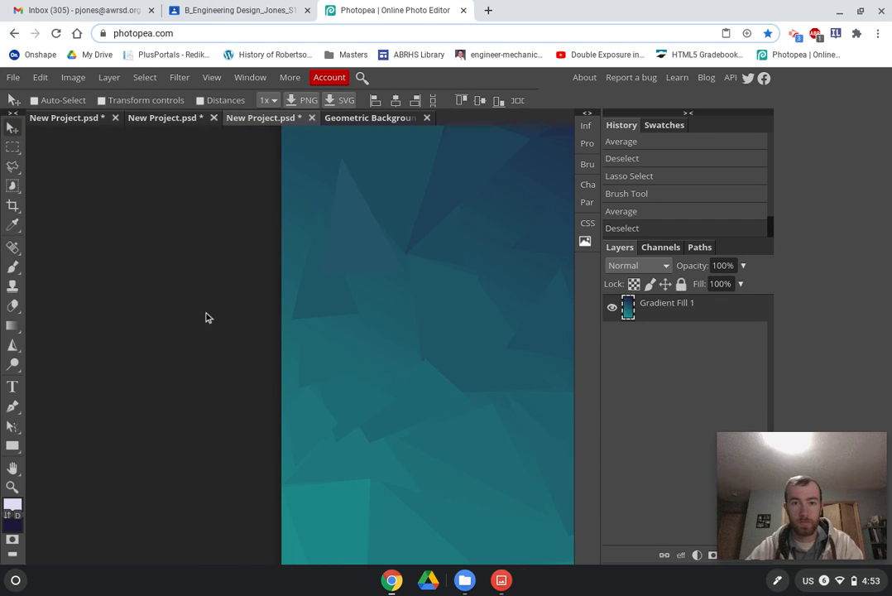
scroll(235, 308, left, 2)
scroll(235, 306, right, 5)
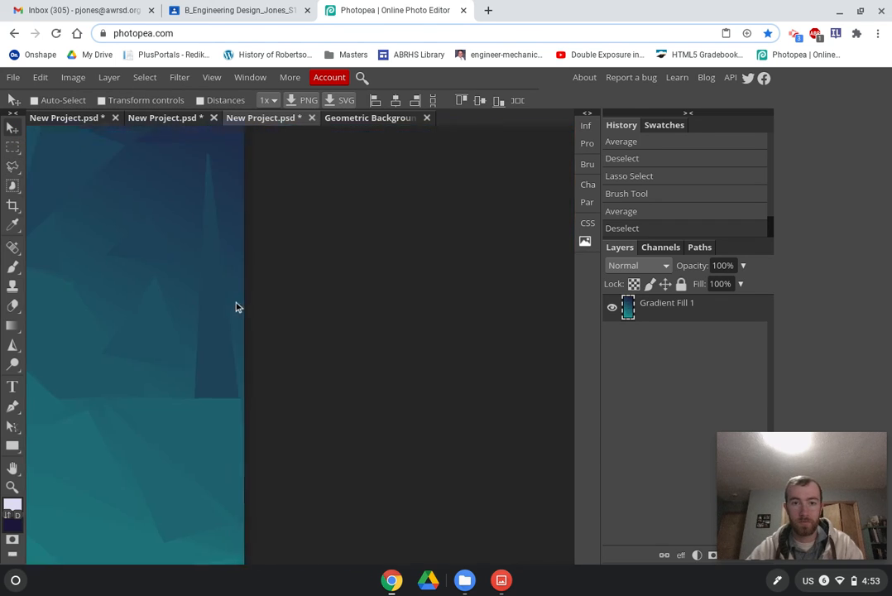
scroll(235, 306, left, 1)
scroll(236, 303, left, 2)
Step: Try moving the gradient layer, undo the move and fit the whole teal-and-navy background in view
drag(402, 325, 468, 269)
key(ctrl+z)
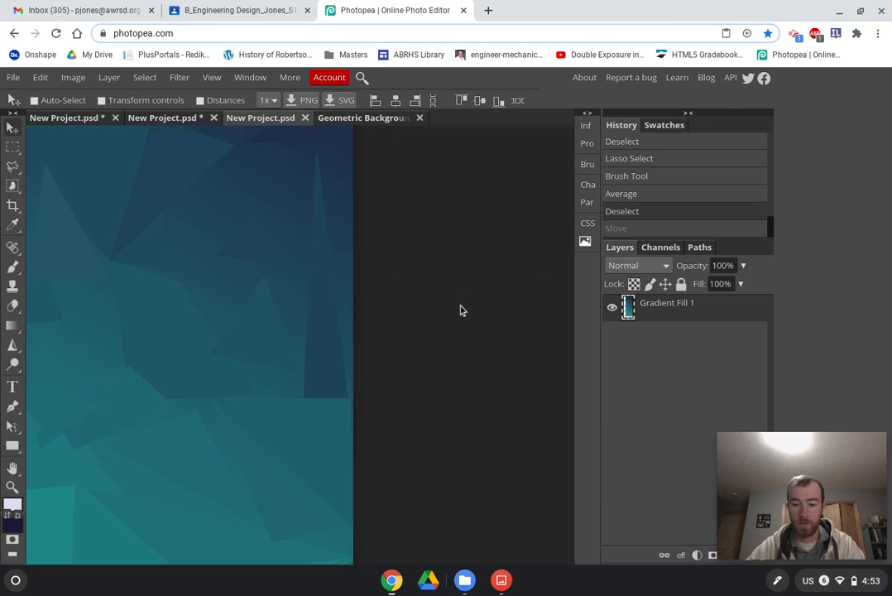
key(ctrl+0)
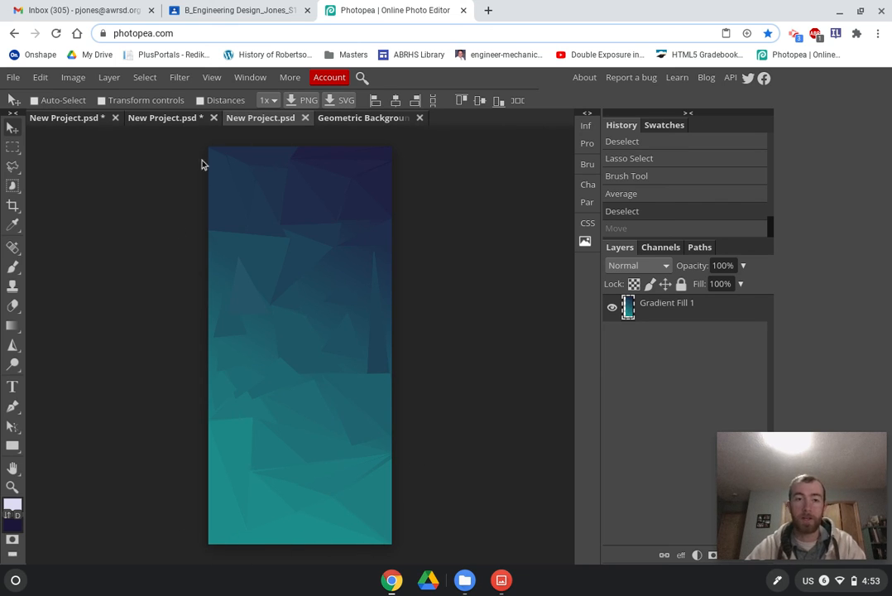
Step: Compare the green-and-white, green-and-purple and teal-and-navy backgrounds, ending on the pink-and-cyan Geometric Background document
click(166, 119)
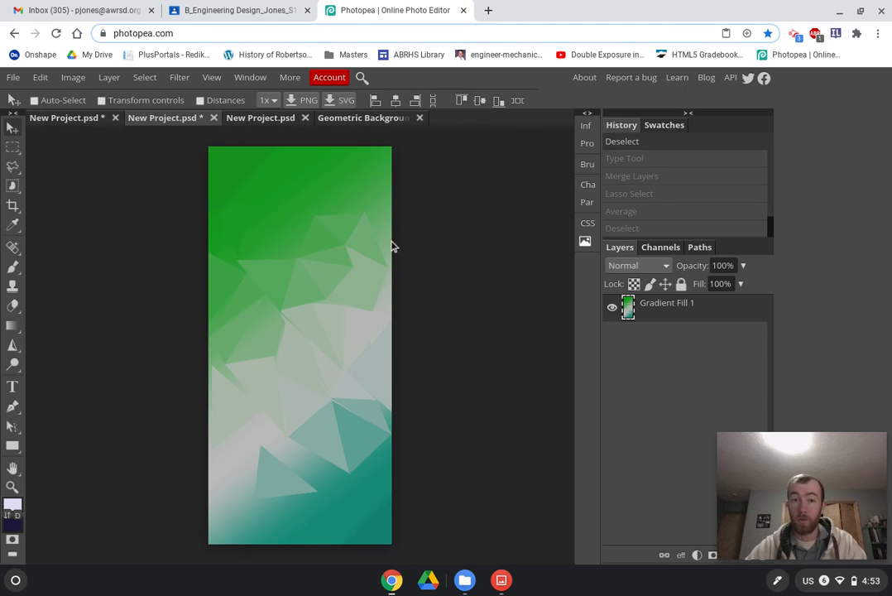
click(53, 118)
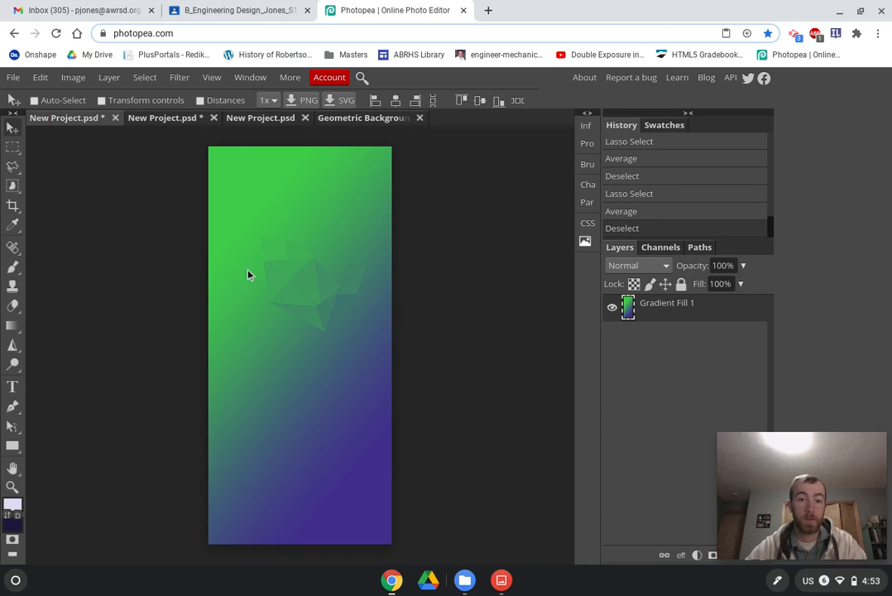
click(153, 119)
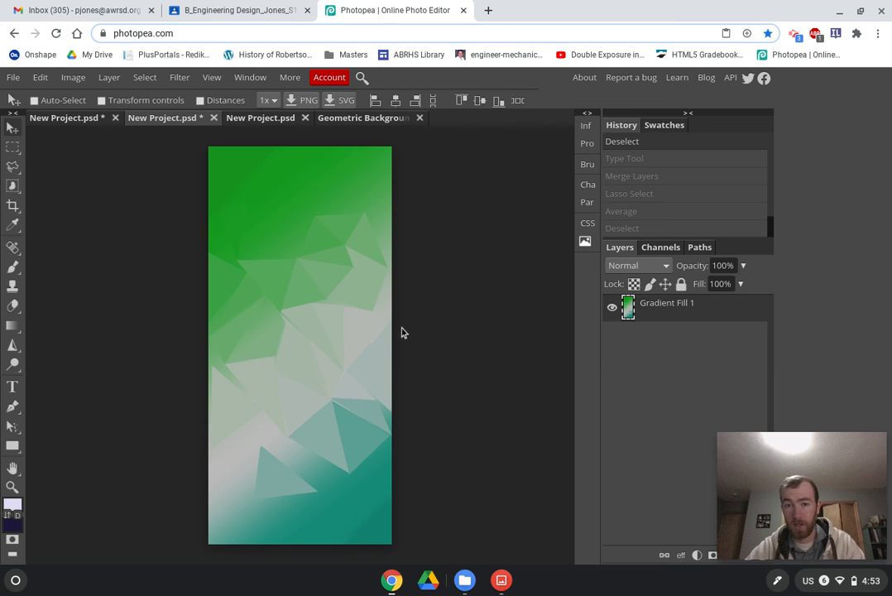
click(271, 119)
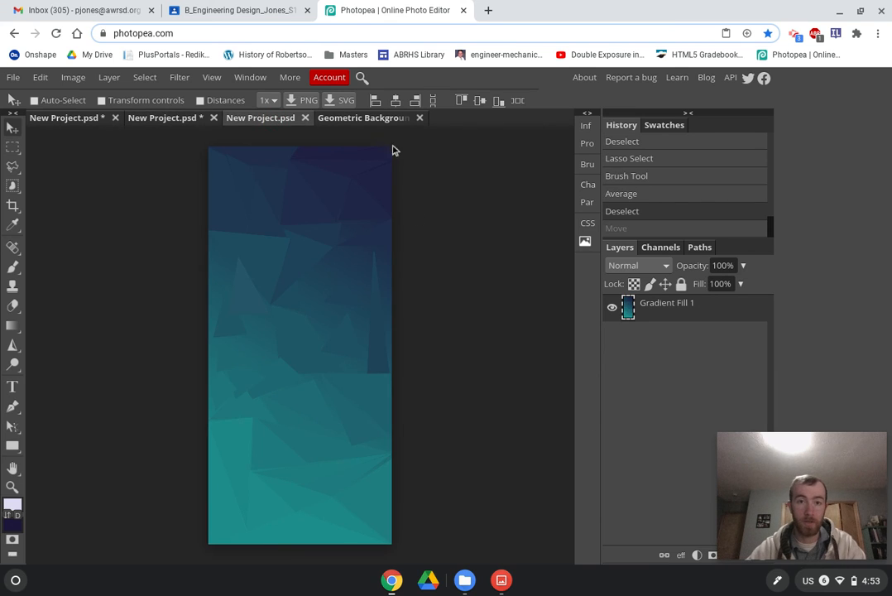
click(376, 121)
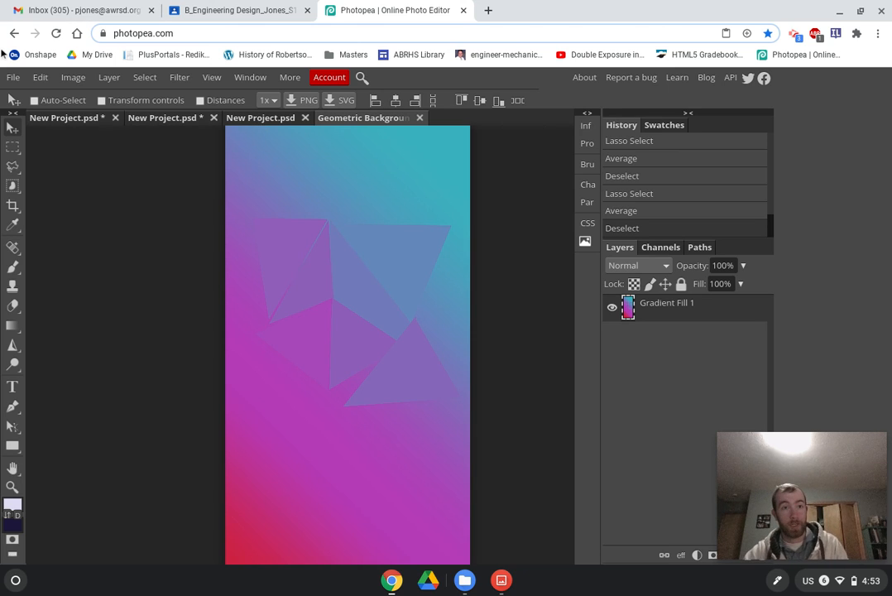
Step: Switch to the teal-and-navy New Project.psd document and export it as a JPG
click(15, 79)
click(258, 120)
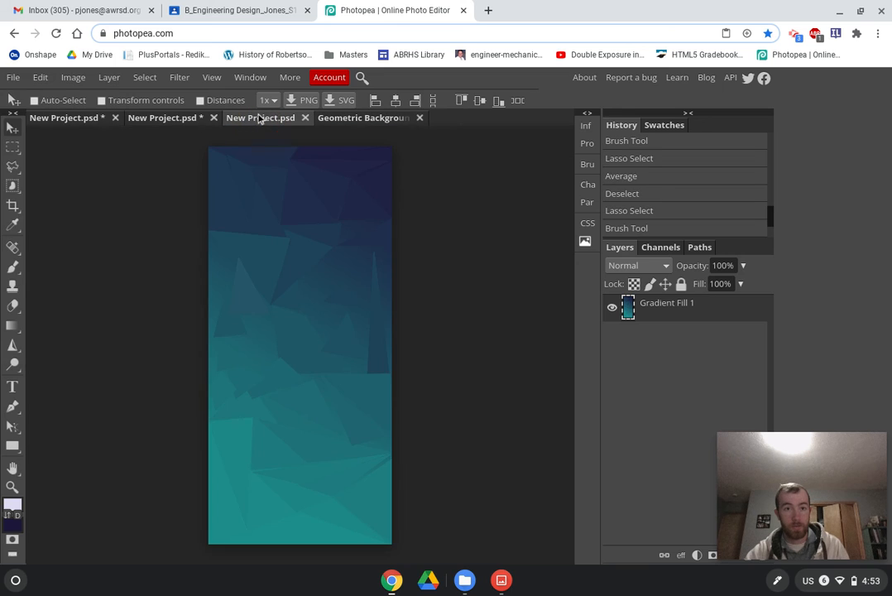
click(13, 79)
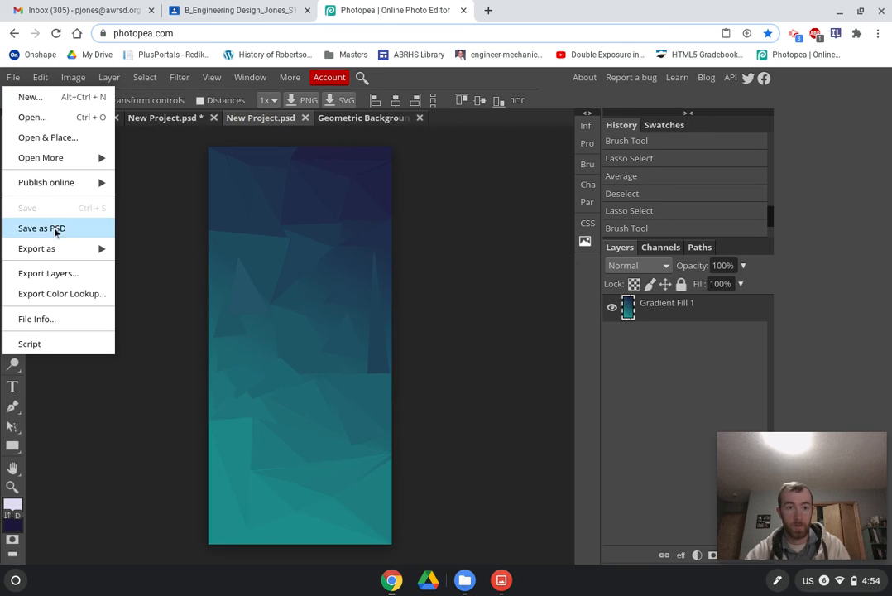
click(65, 248)
click(167, 275)
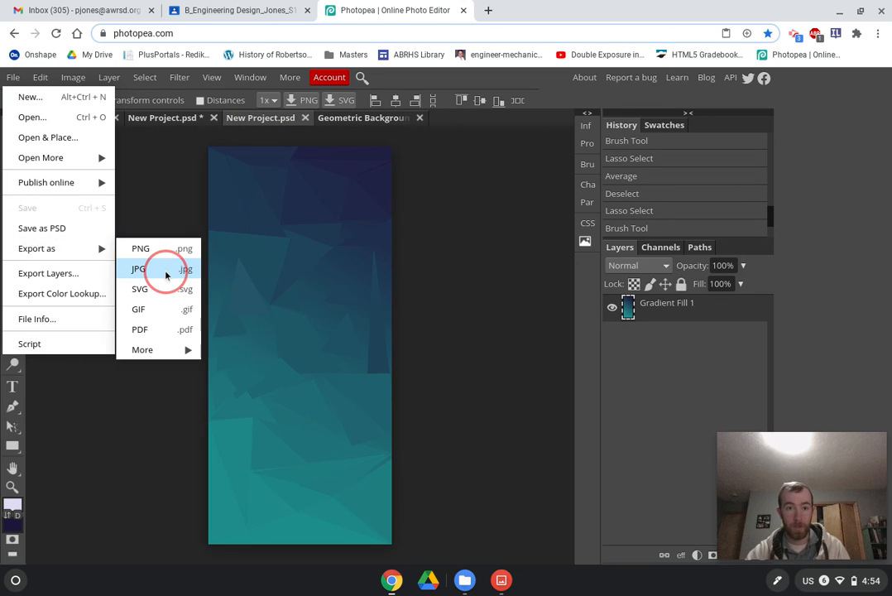